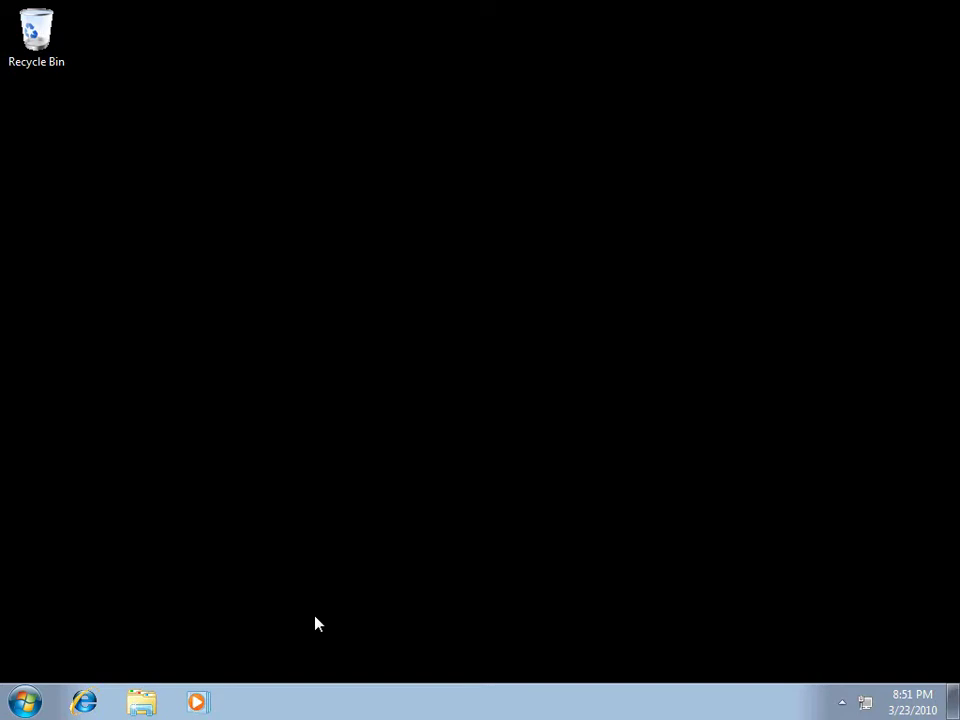
Open the Computer window and inspect Local Disk (C:) and the GRMSXVOL_EN_DVD DVD drive
left_click(24, 702)
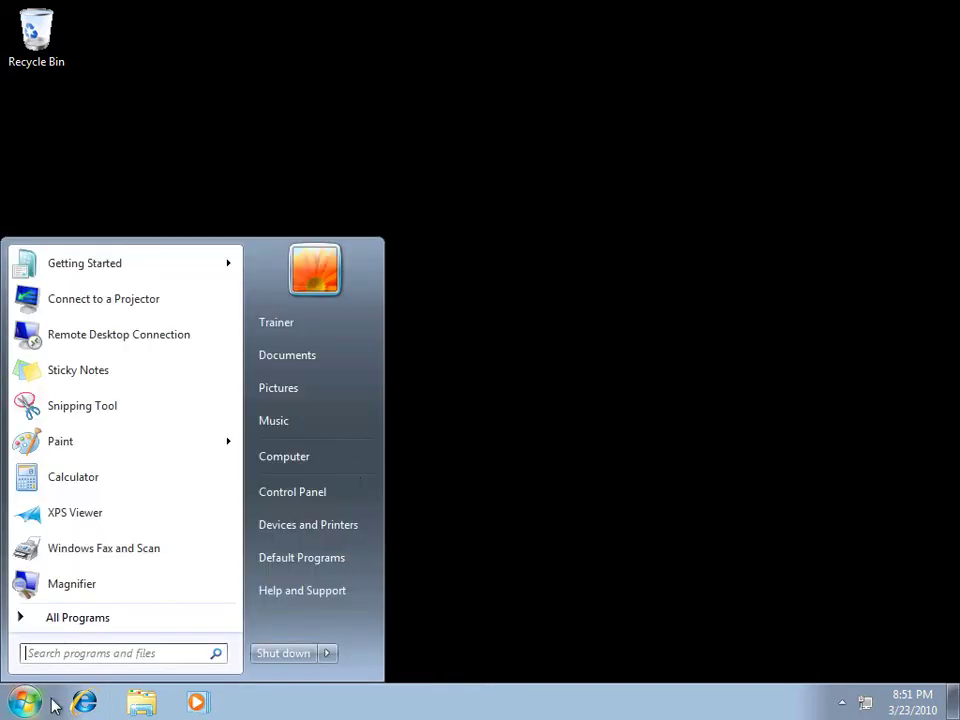
left_click(347, 461)
left_click(469, 206)
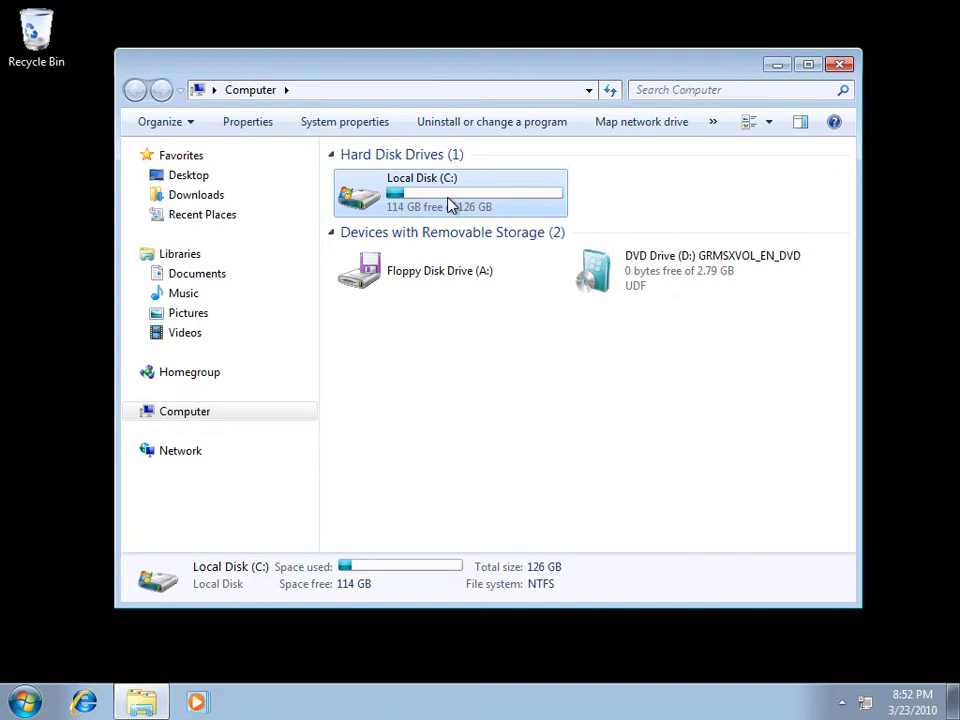
left_click(632, 276)
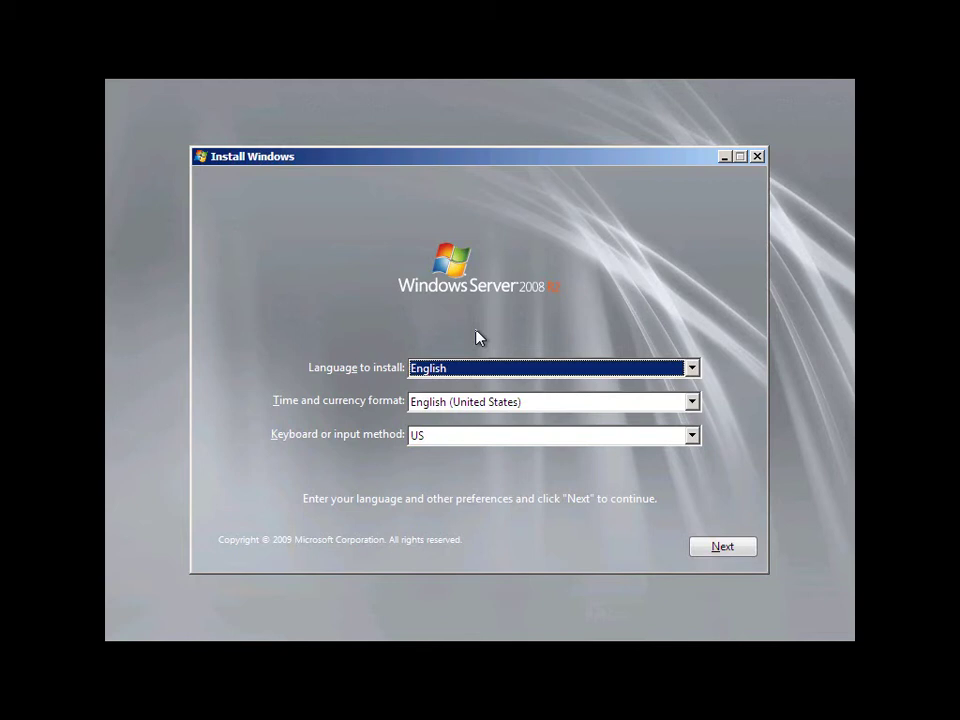
Start Windows setup with the default language settings and choose Windows Server 2008 R2 Standard (Full Installation)
left_click(729, 551)
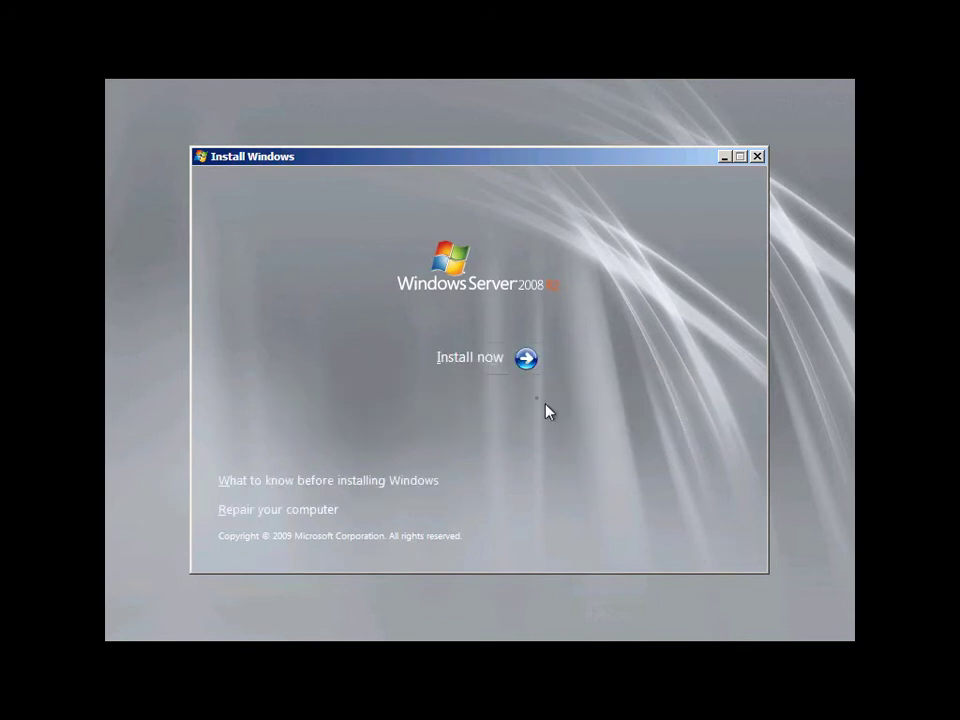
left_click(498, 359)
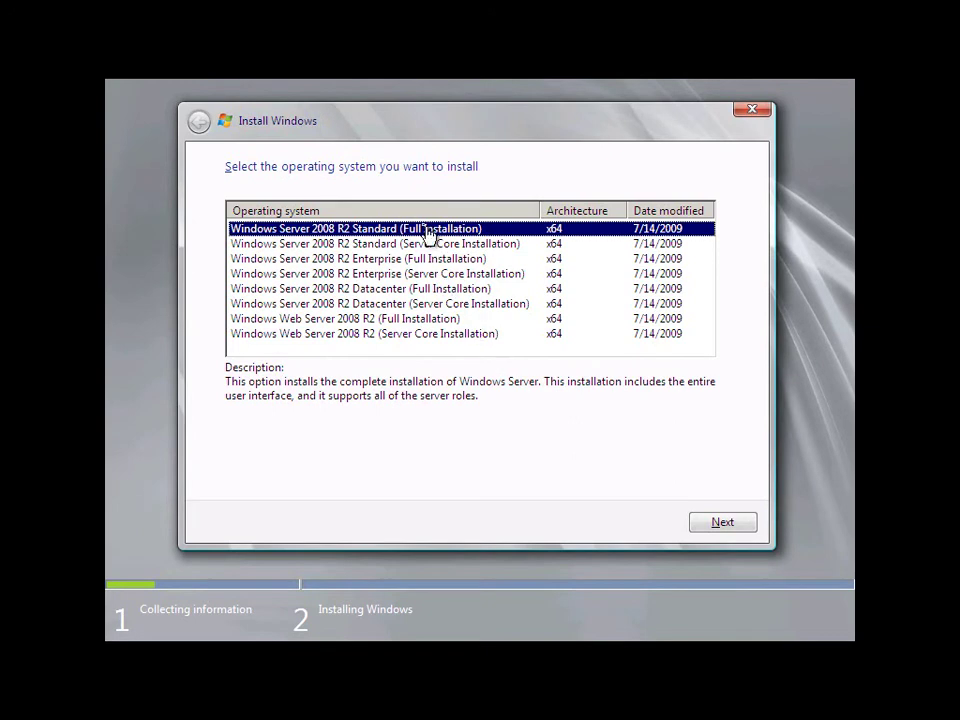
left_click(714, 524)
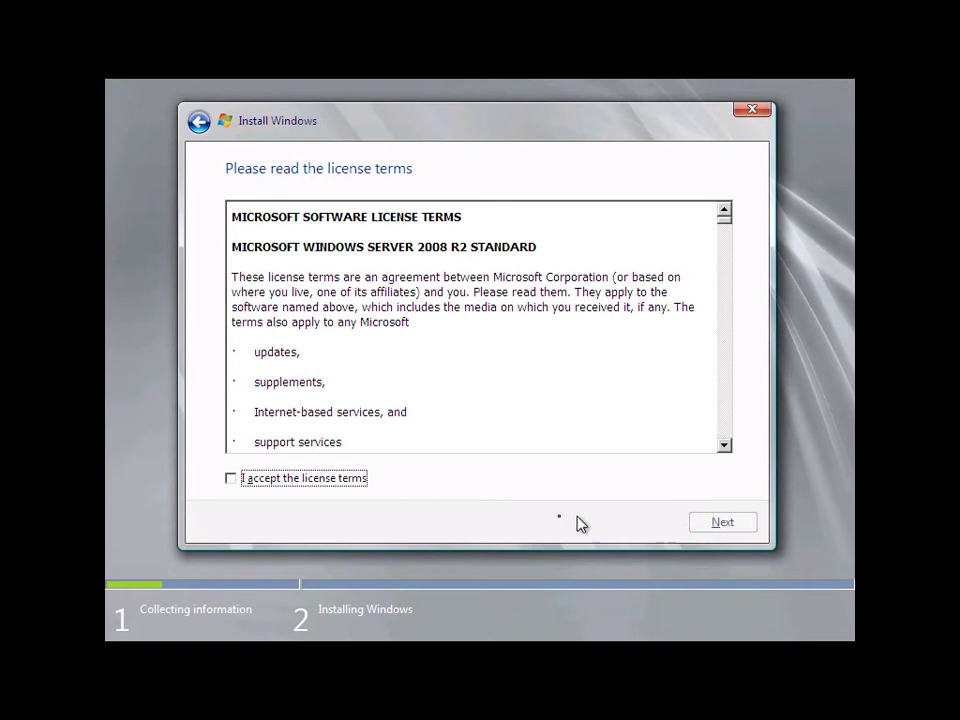
Accept the license terms and choose the Custom (advanced) installation type
left_click(350, 485)
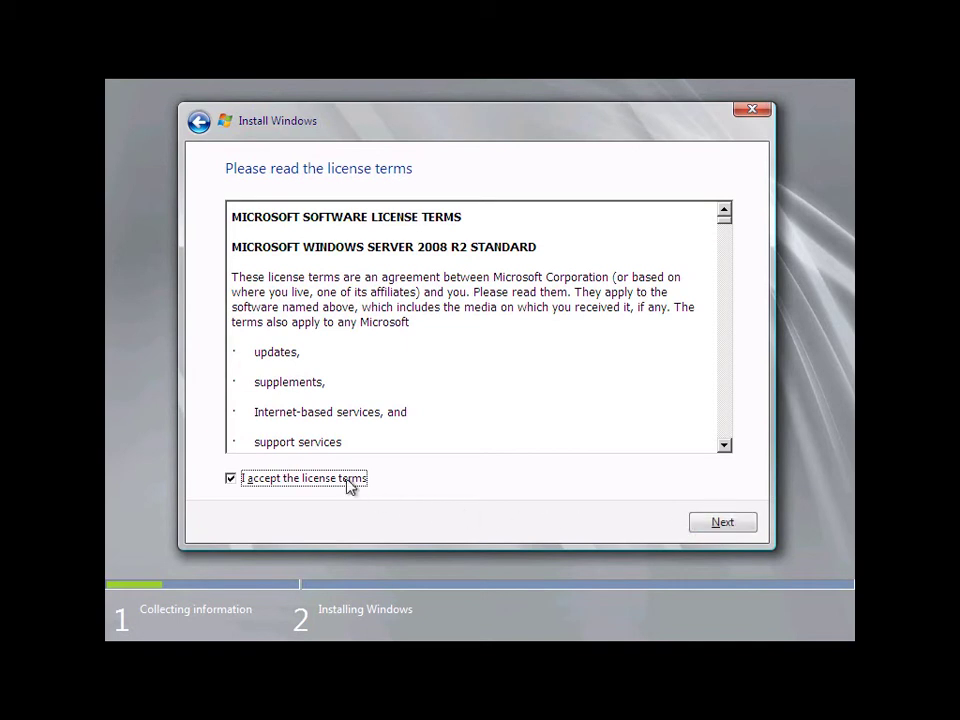
left_click(720, 529)
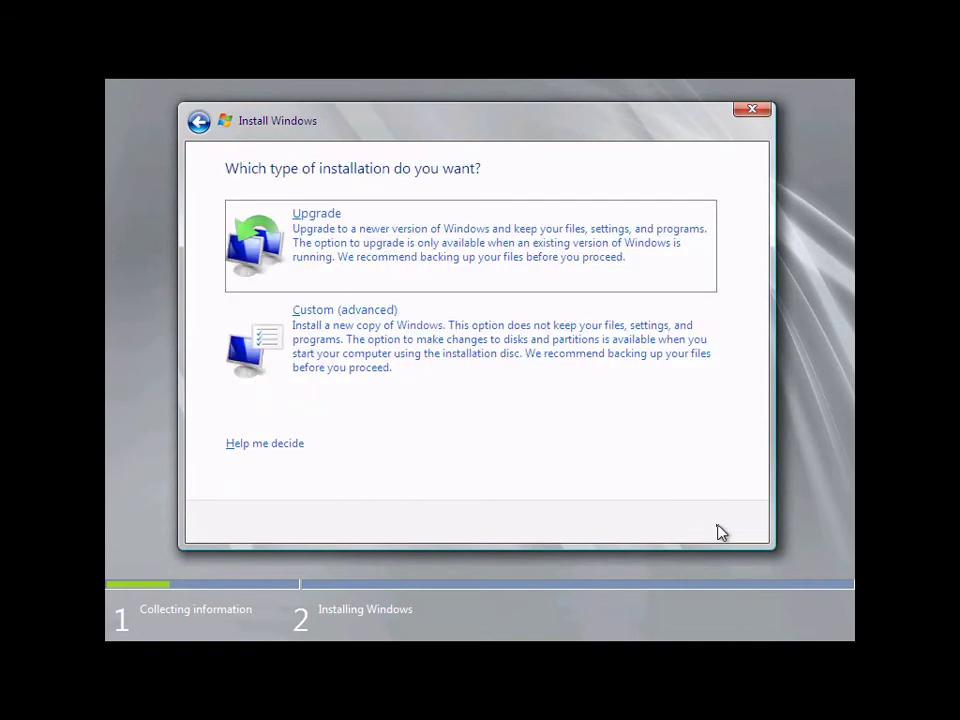
left_click(500, 350)
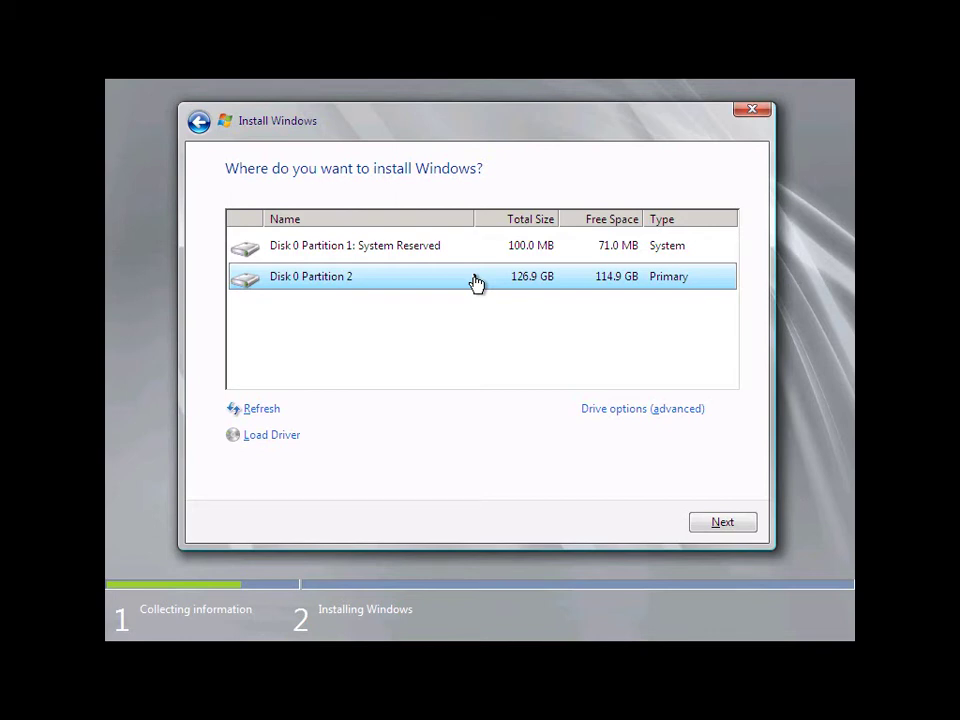
Open a command prompt within setup, start diskpart and list the disks
key("shift+F10")
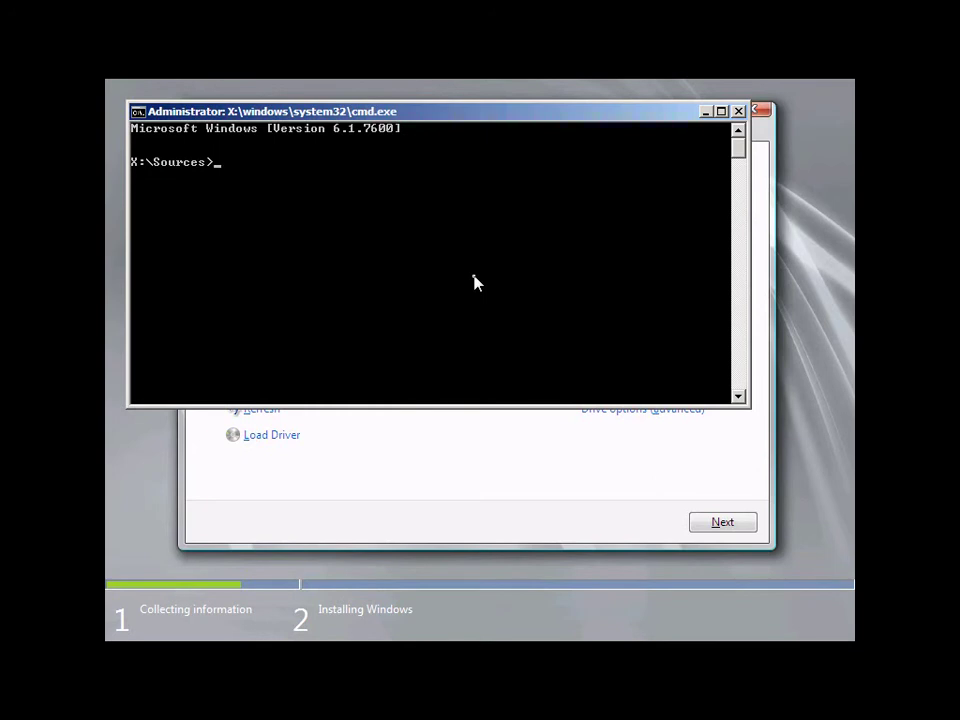
type("diskpart")
key("Return")
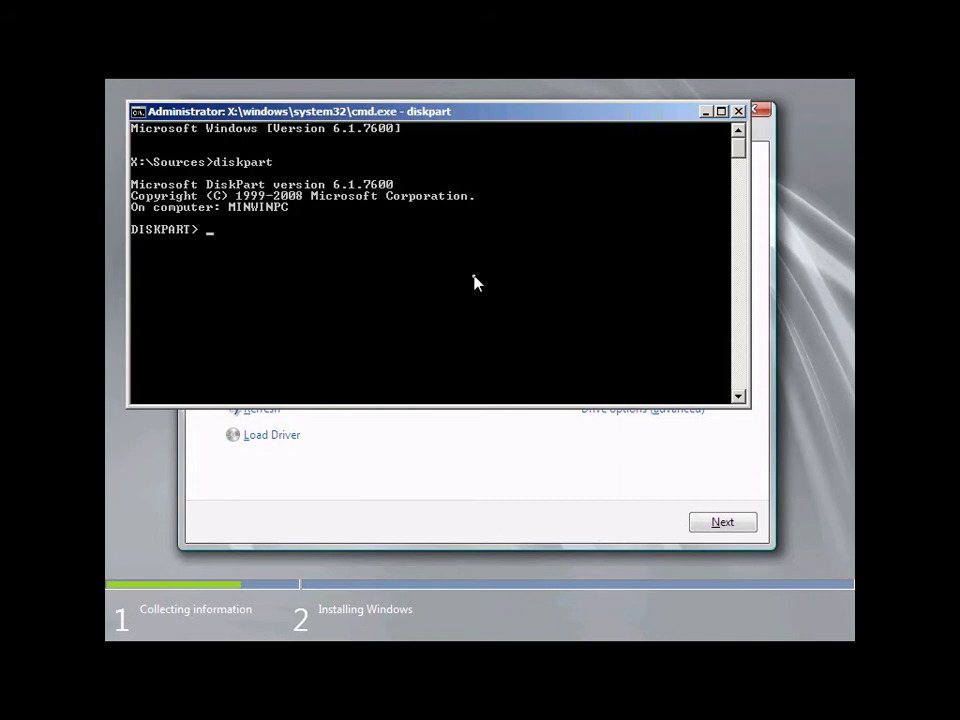
type("list disk")
key("Return")
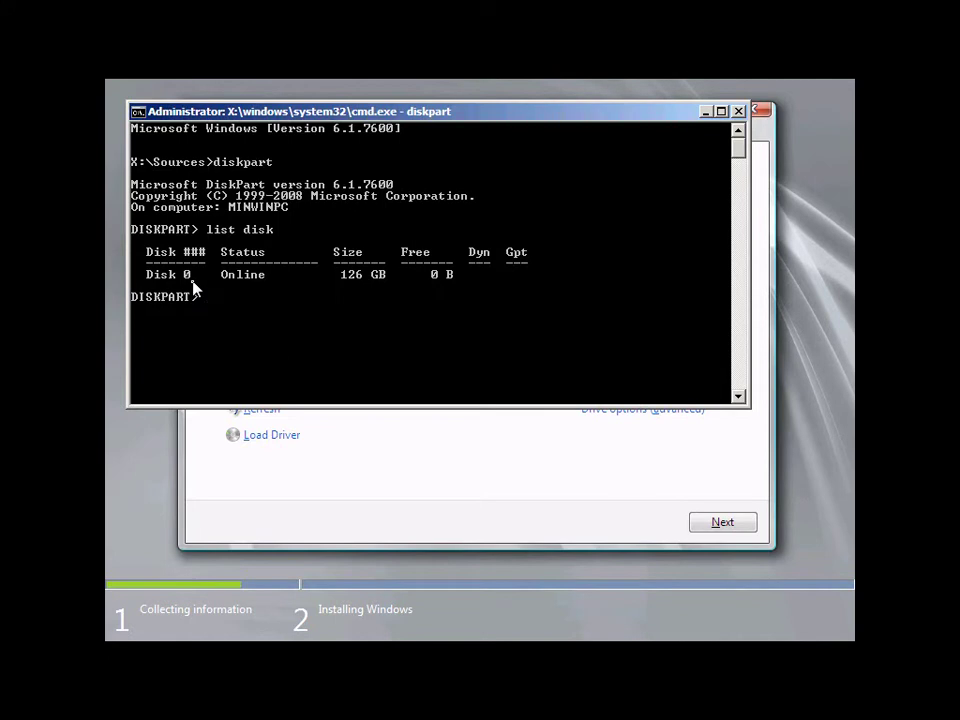
Select disk 0 in DiskPart and list the disks again to check the selection
type("select disk 0")
key("Return")
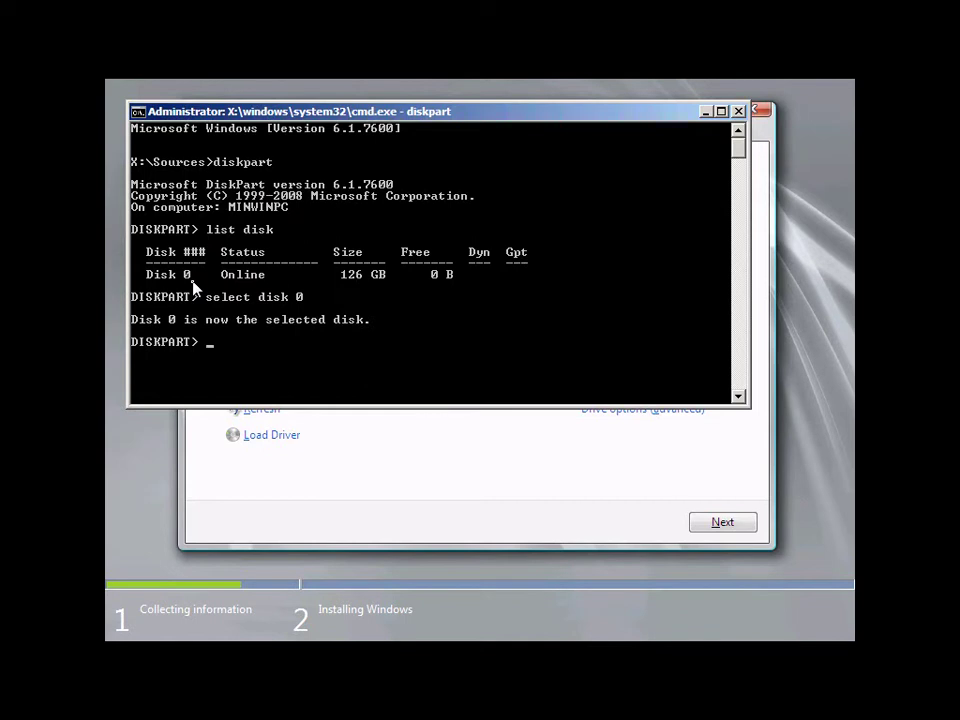
type("list disk")
key("Return")
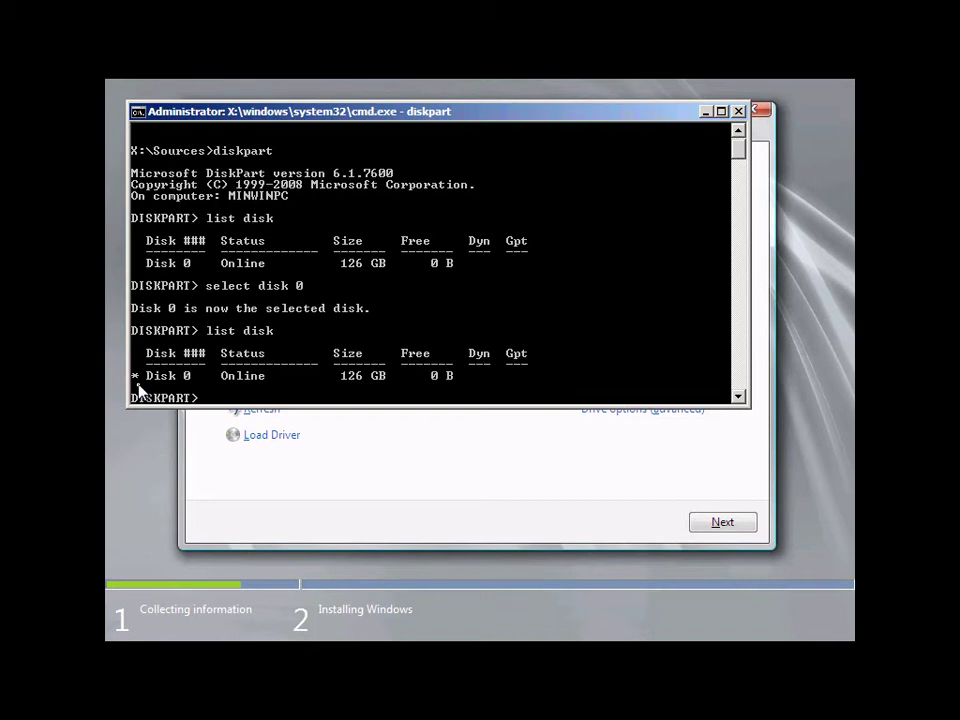
List the volumes in DiskPart and select volume 2
type("list volume")
key("Return")
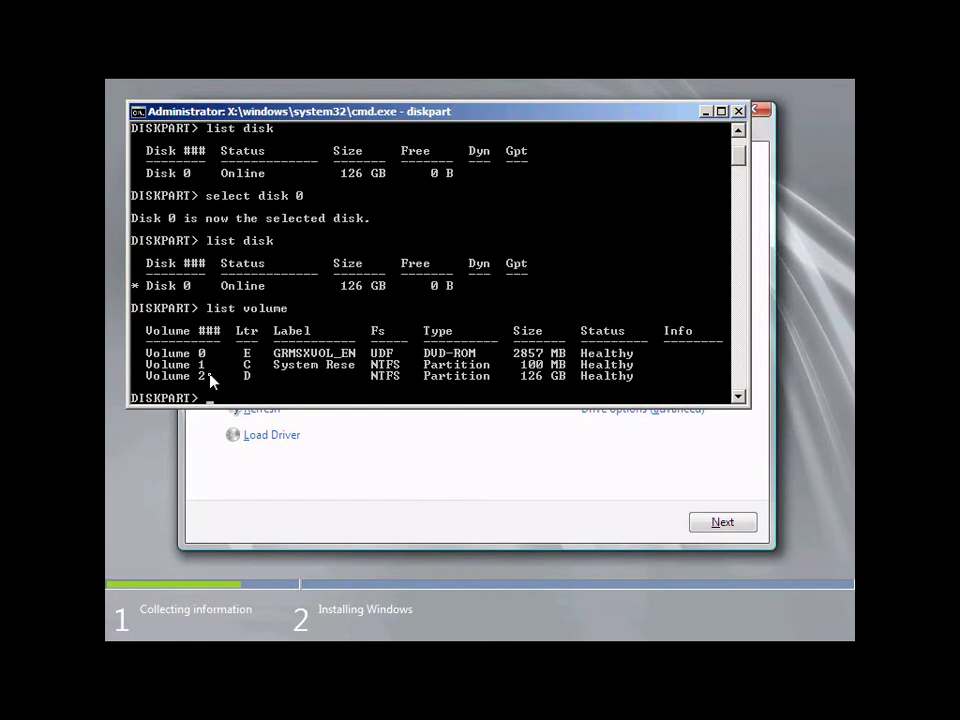
type("select volume 2")
key("Return")
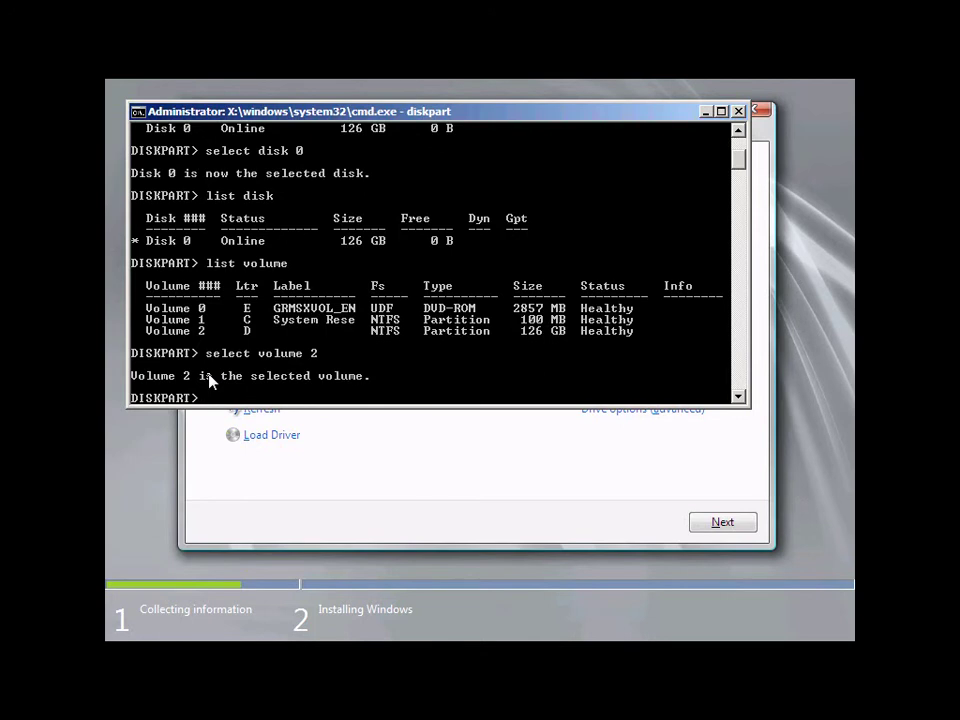
Create a virtual disk with "create vdisk file=D:\2008R2.vhd maximum=20480"
type("create vdisk file")
type("=D:\\20089")
key("BackSpace")
type("R2.vhd")
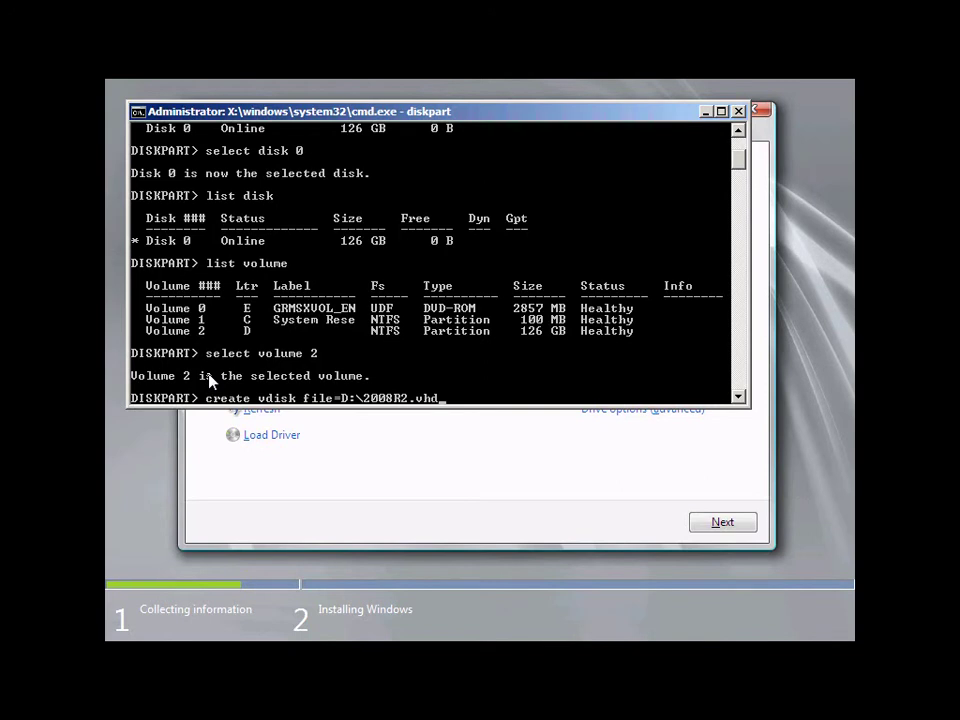
type("maximum=20480")
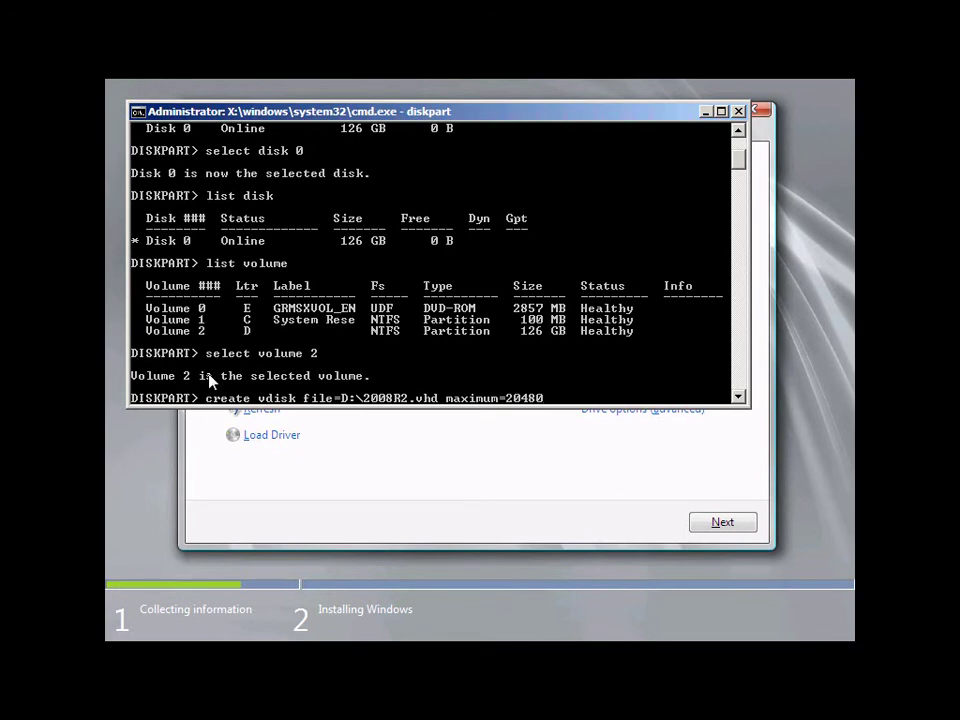
key("Return")
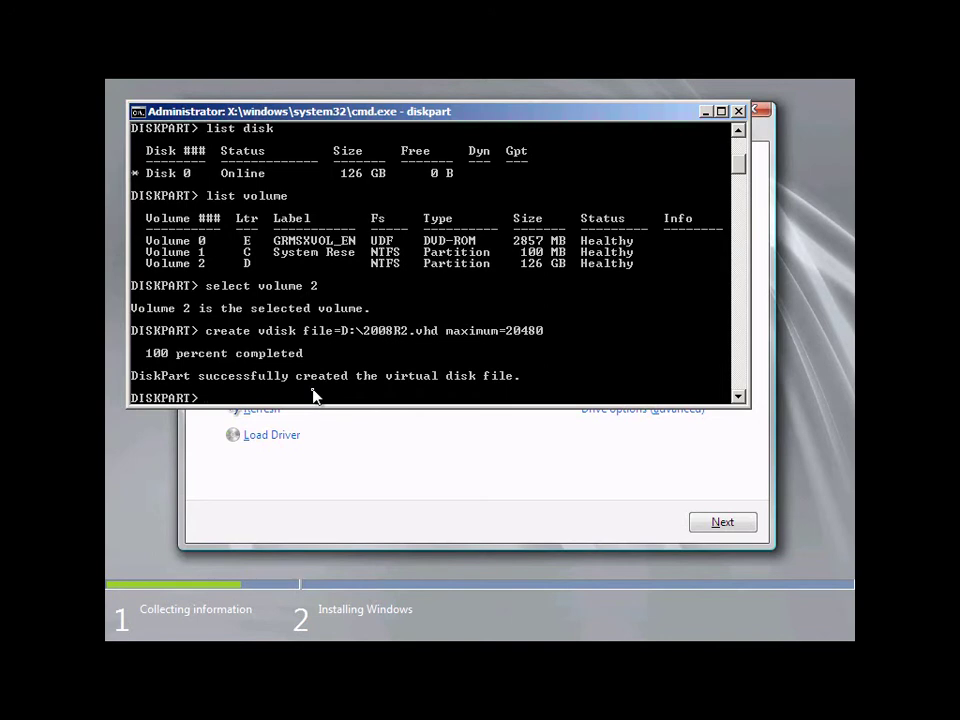
List the virtual disks in DiskPart and attach the selected D:\2008R2.vhd virtual disk
type("list vdisk")
key("Return")
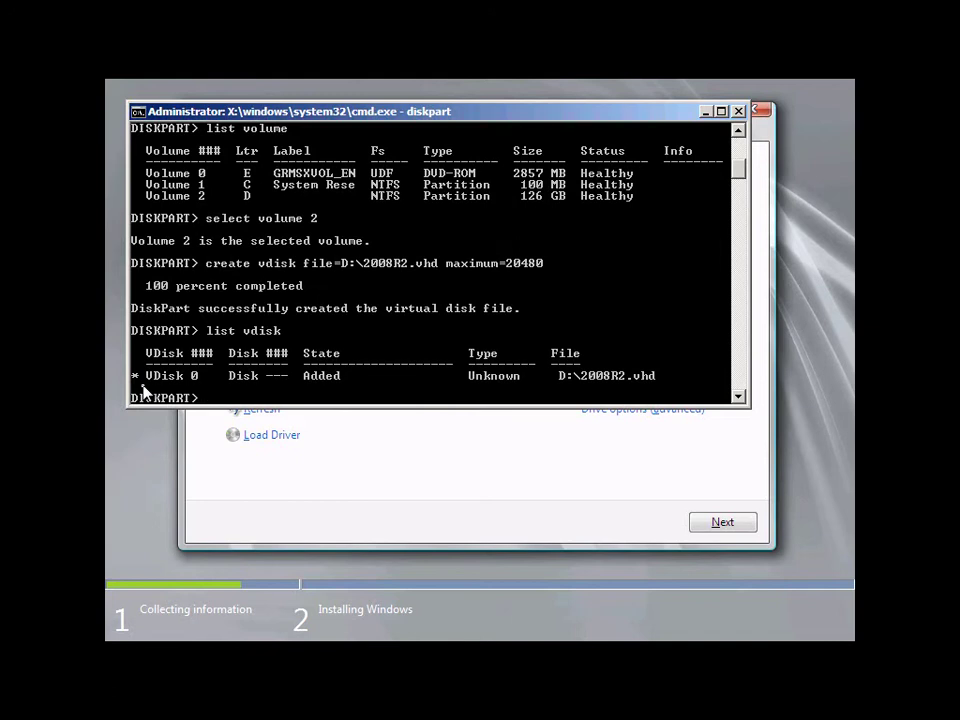
type("attach vdisk")
key("Return")
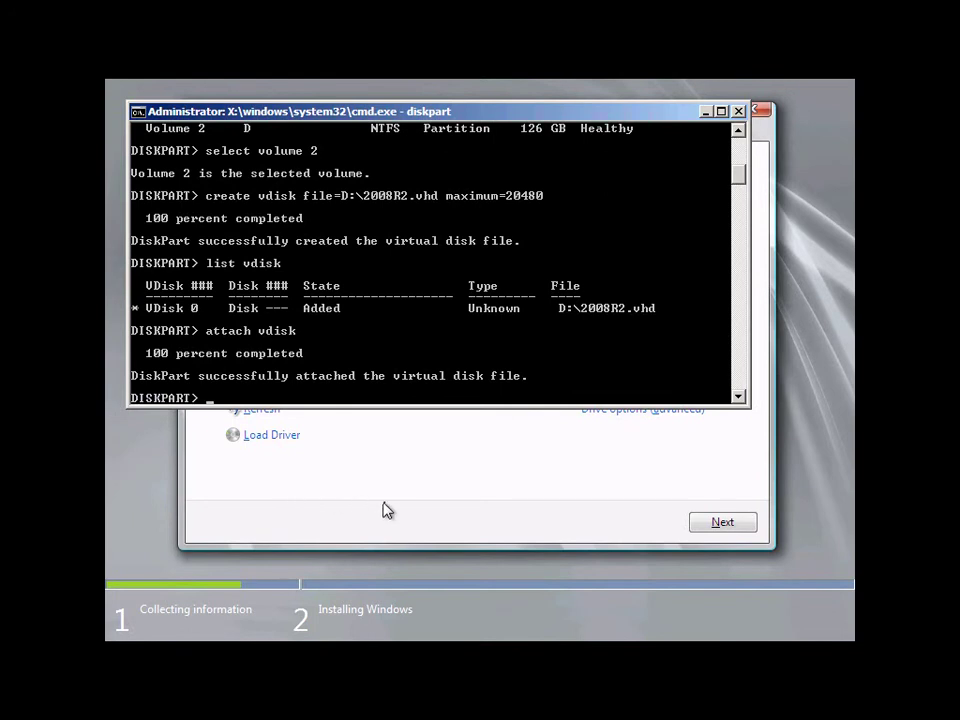
Close the command prompt, then refresh the installation target list and select Disk 1 Unallocated Space
key("alt+F4")
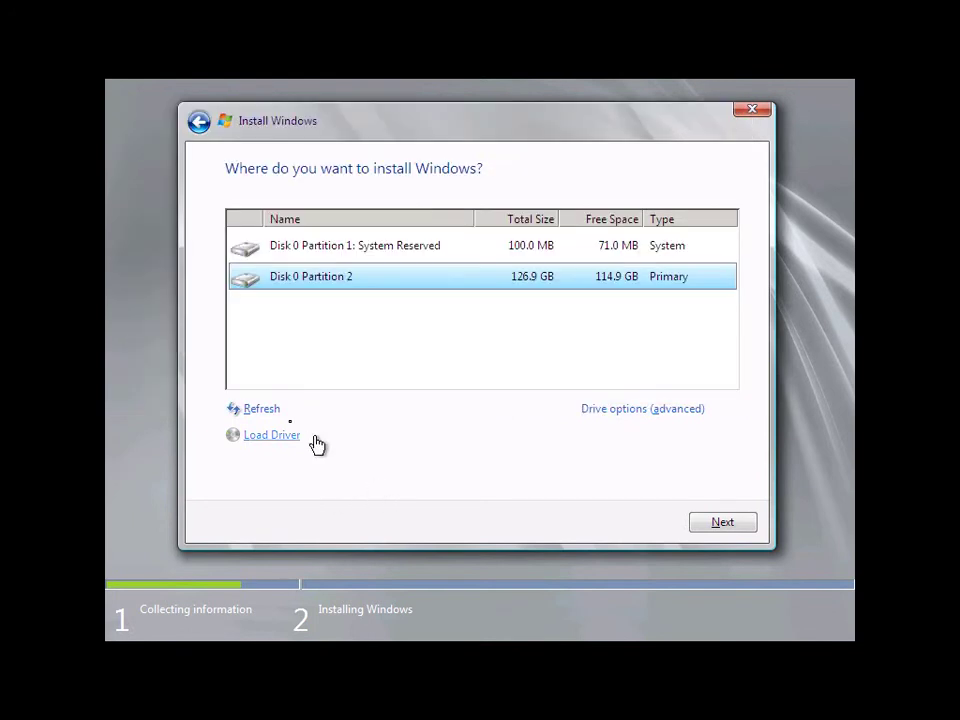
left_click(257, 409)
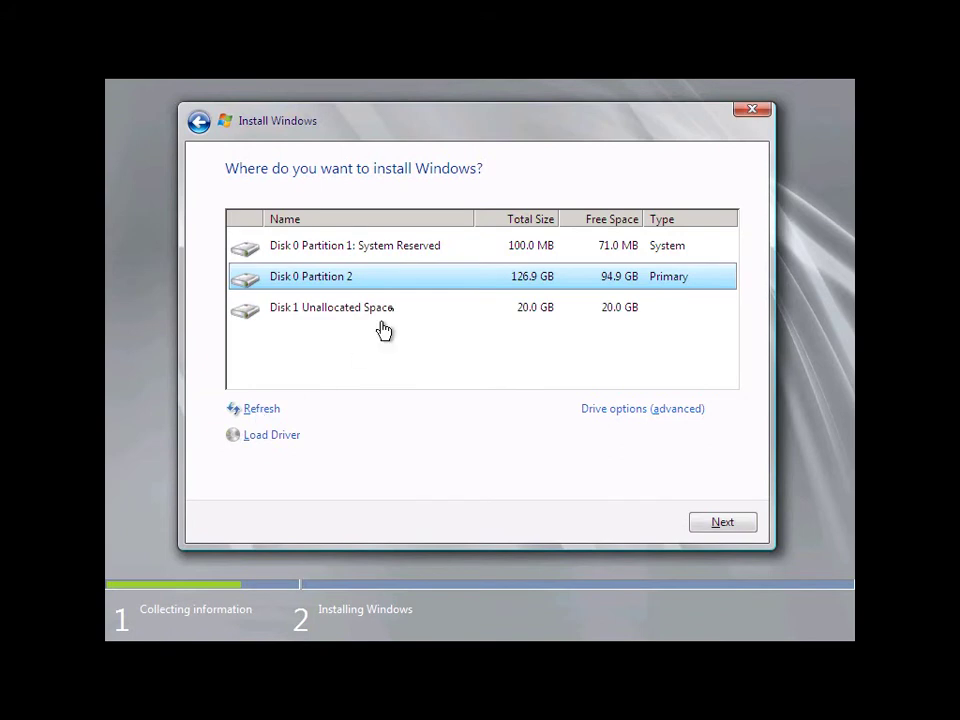
left_click(393, 317)
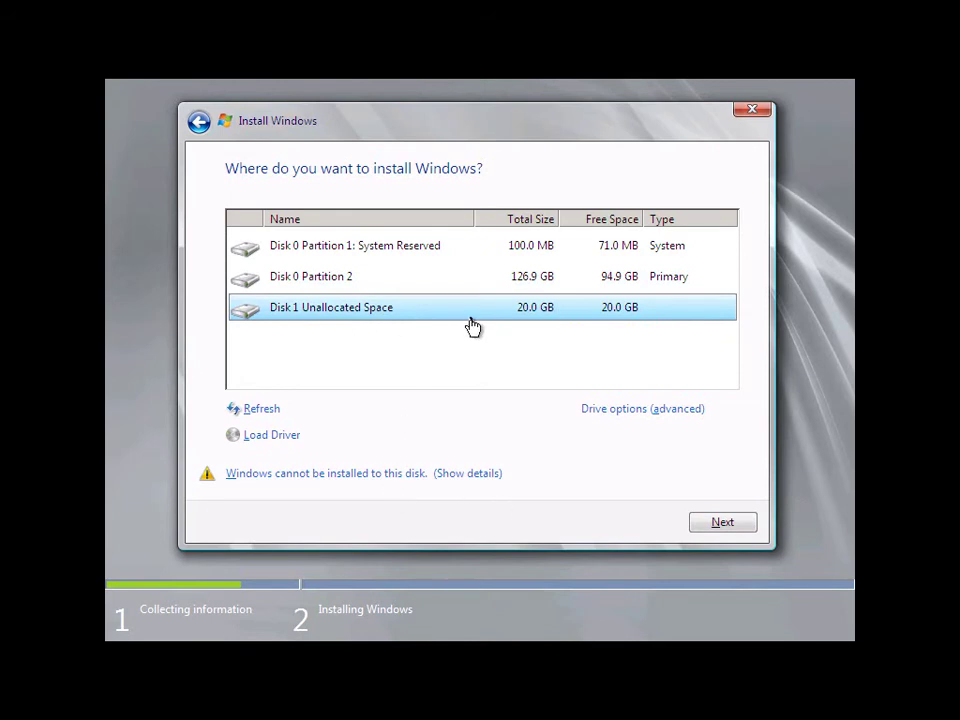
Review and dismiss the details of the disk warning, and proceed with installing Windows on Disk 1 Unallocated Space
left_click(314, 476)
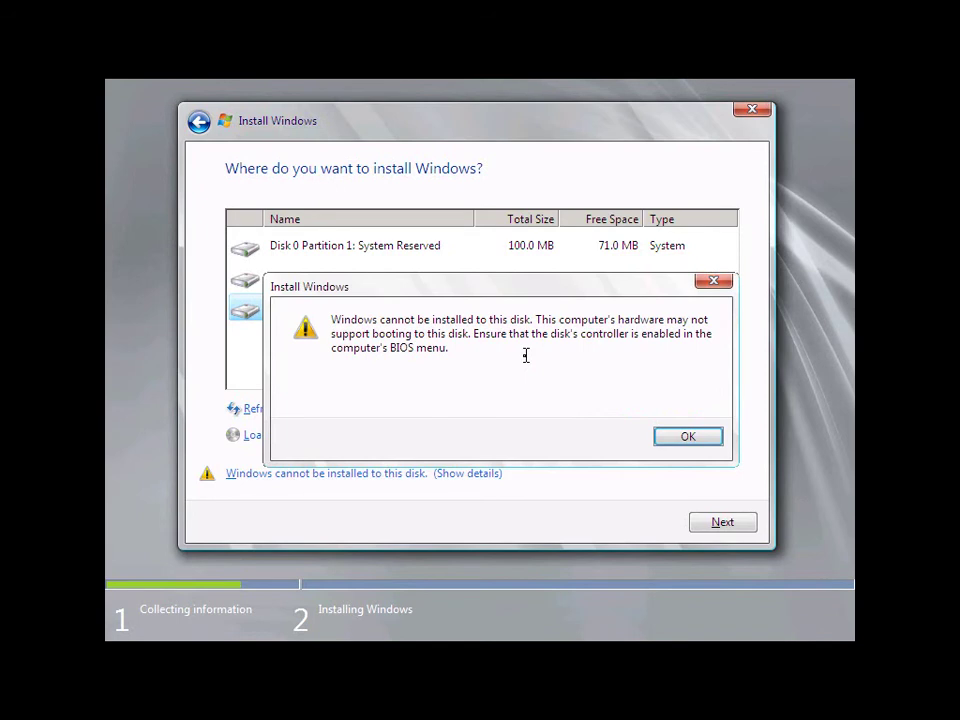
left_click(695, 438)
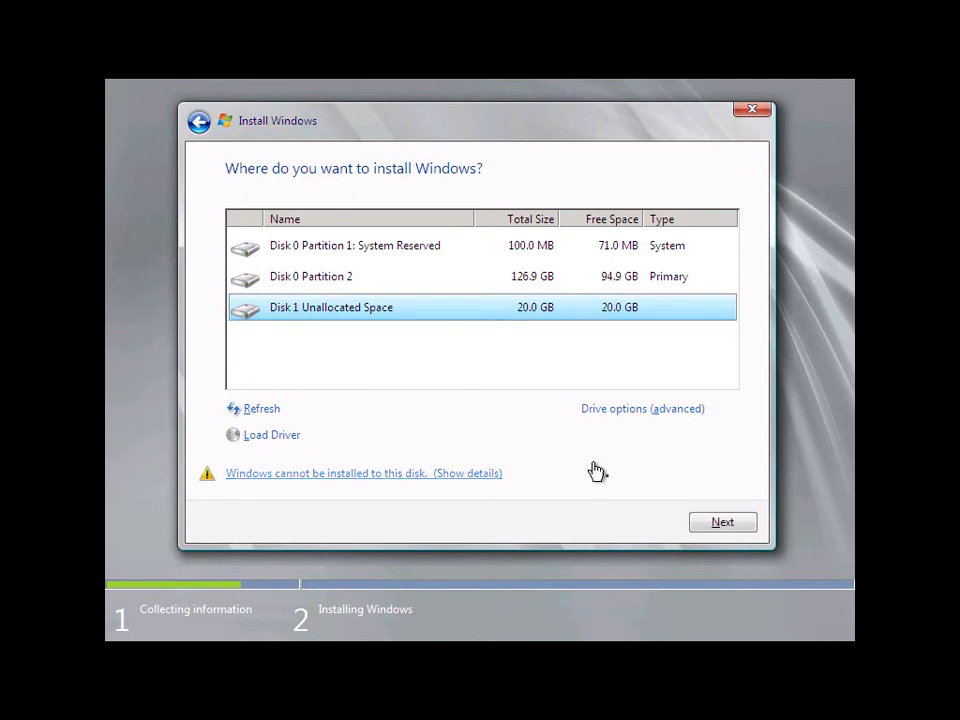
left_click(720, 526)
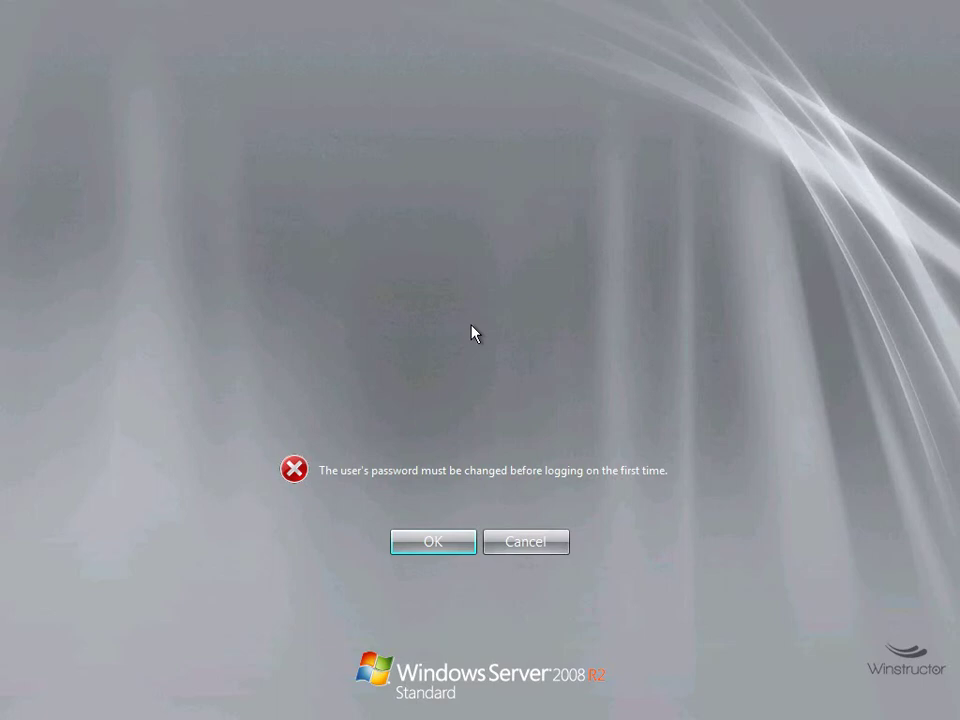
Set and confirm a new password for the Administrator account, and continue to the desktop
left_click(441, 543)
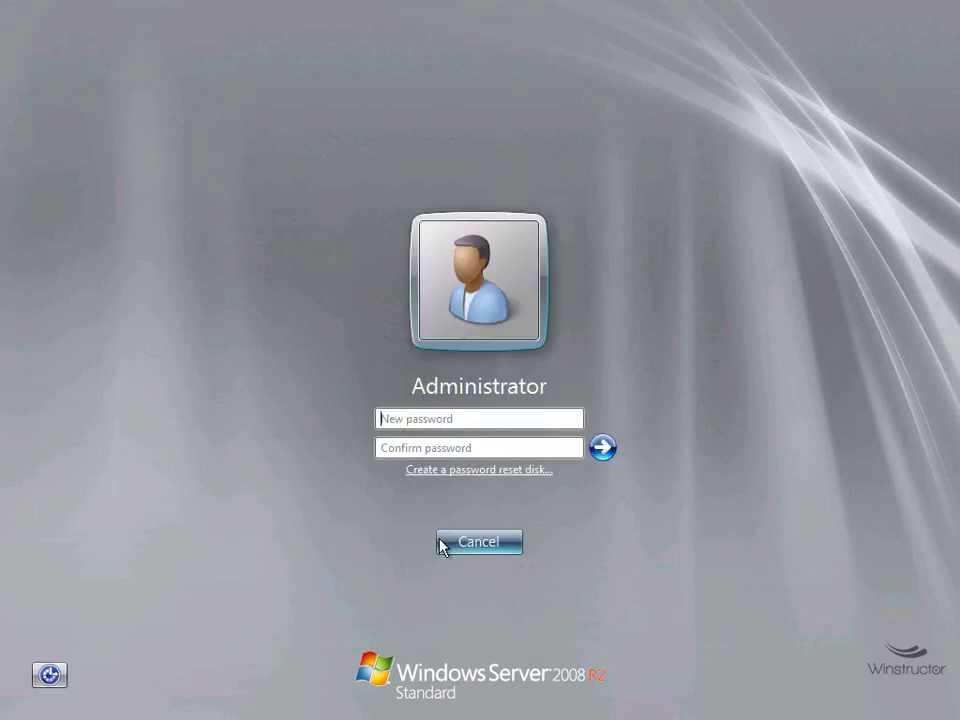
type("********")
key("Tab")
type("******")
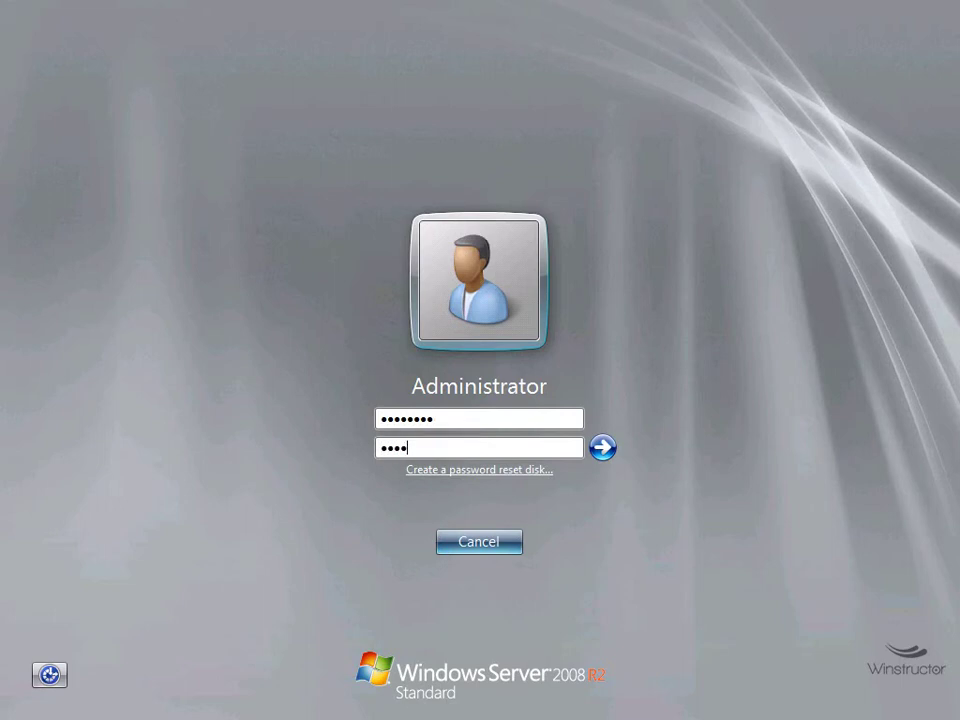
type("**")
key("Return")
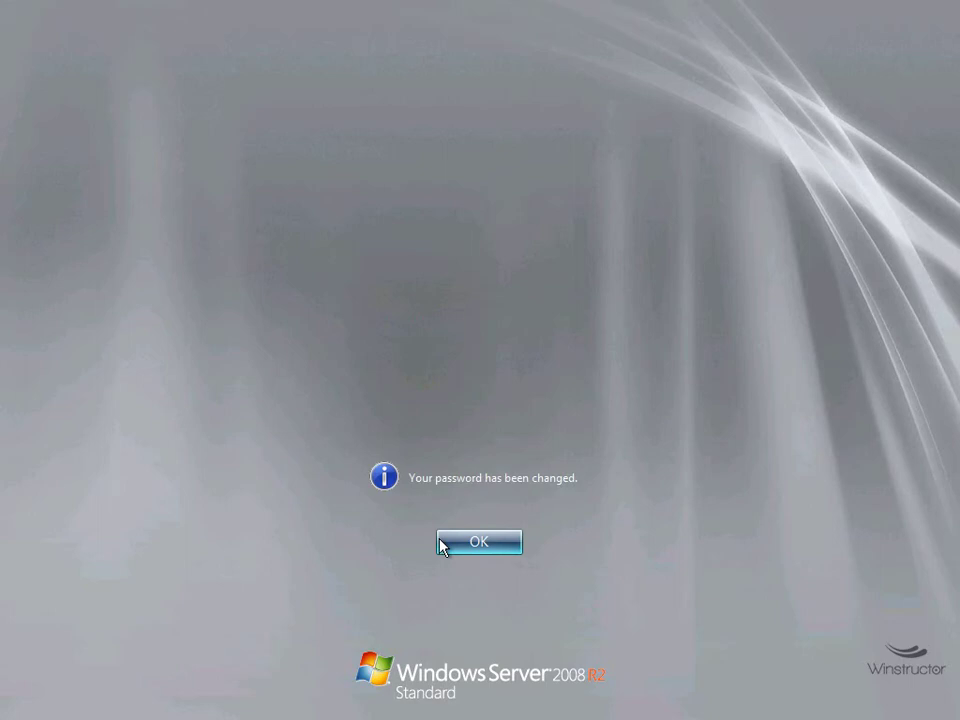
left_click(491, 550)
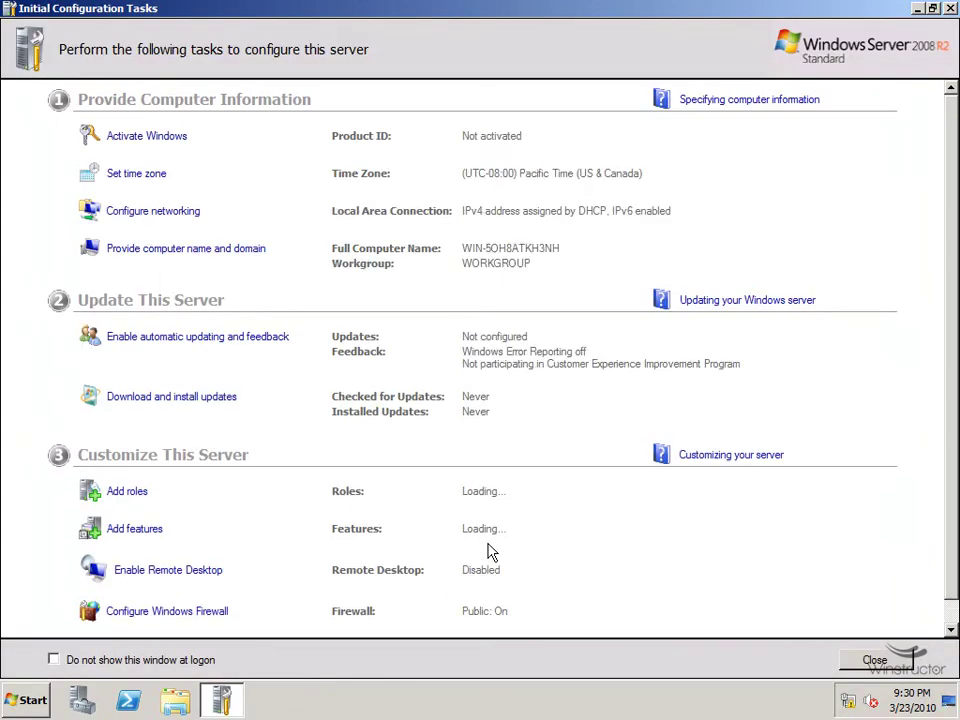
Minimize Initial Configuration Tasks and inspect Local Disk (C:) and Local Disk (D:) in the Computer window
left_click(917, 8)
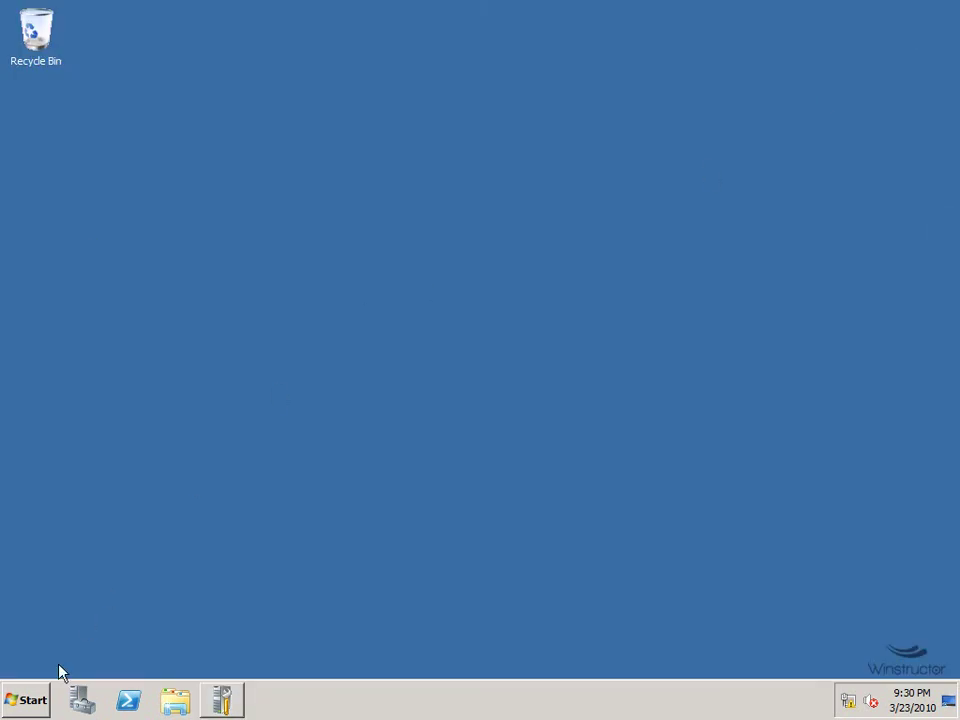
left_click(16, 701)
left_click(312, 413)
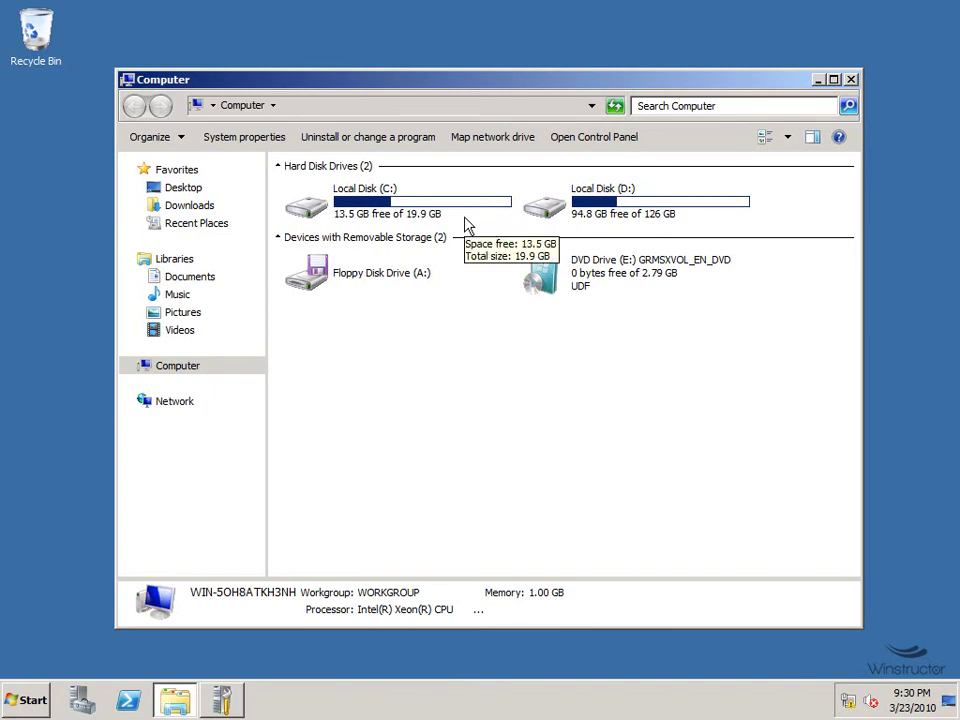
left_click(396, 207)
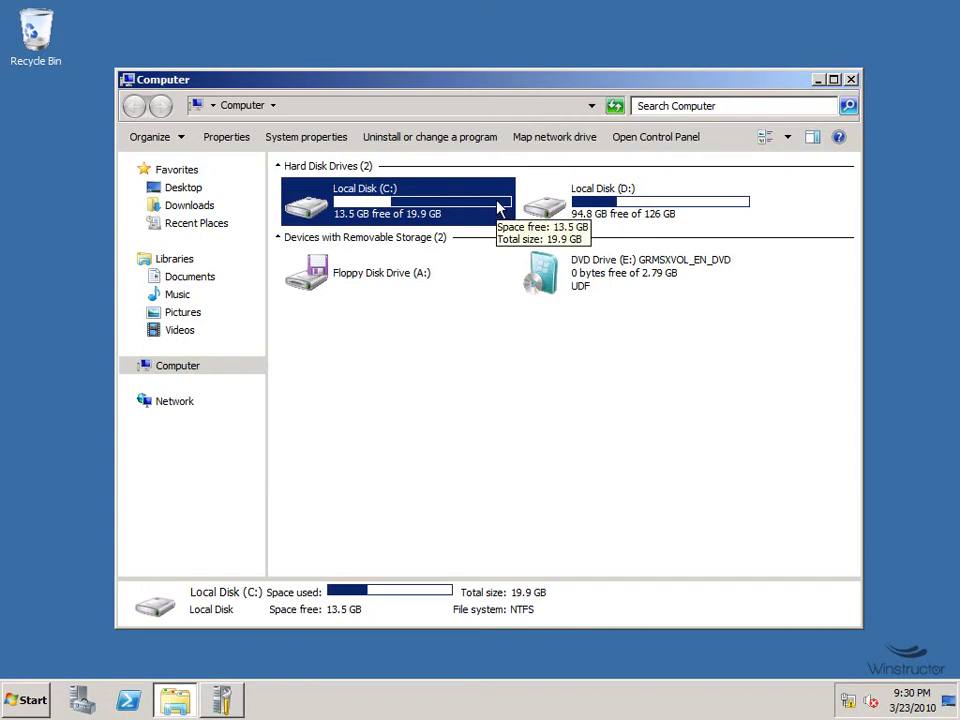
left_click(620, 206)
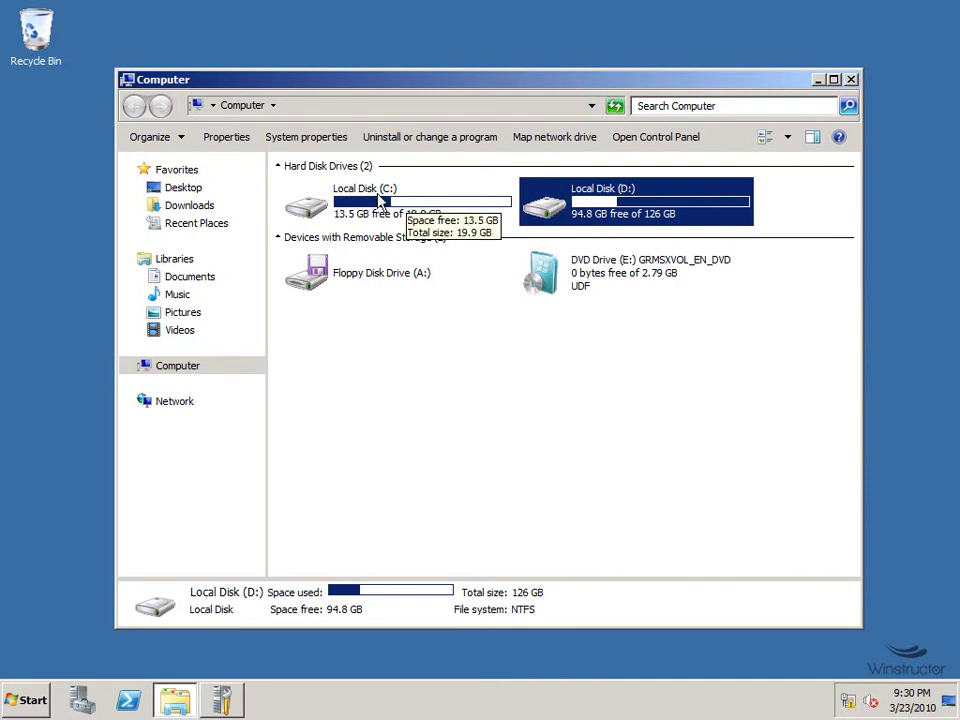
Open Local Disk (D:) to inspect the 2008R2.vhd file's details, then minimize the window
double_click(682, 210)
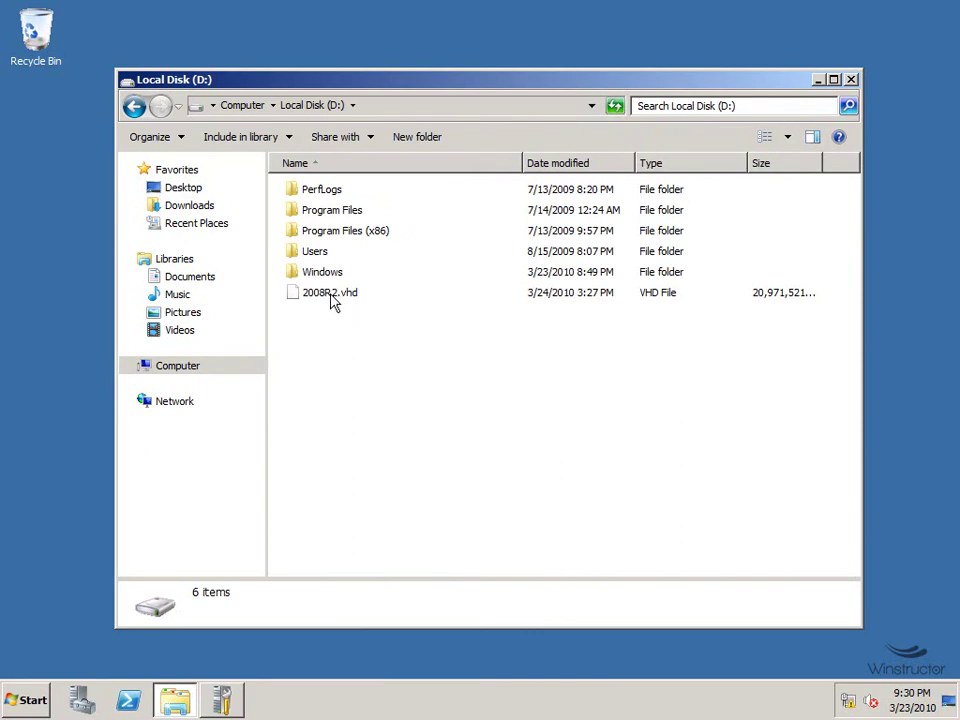
left_click(331, 294)
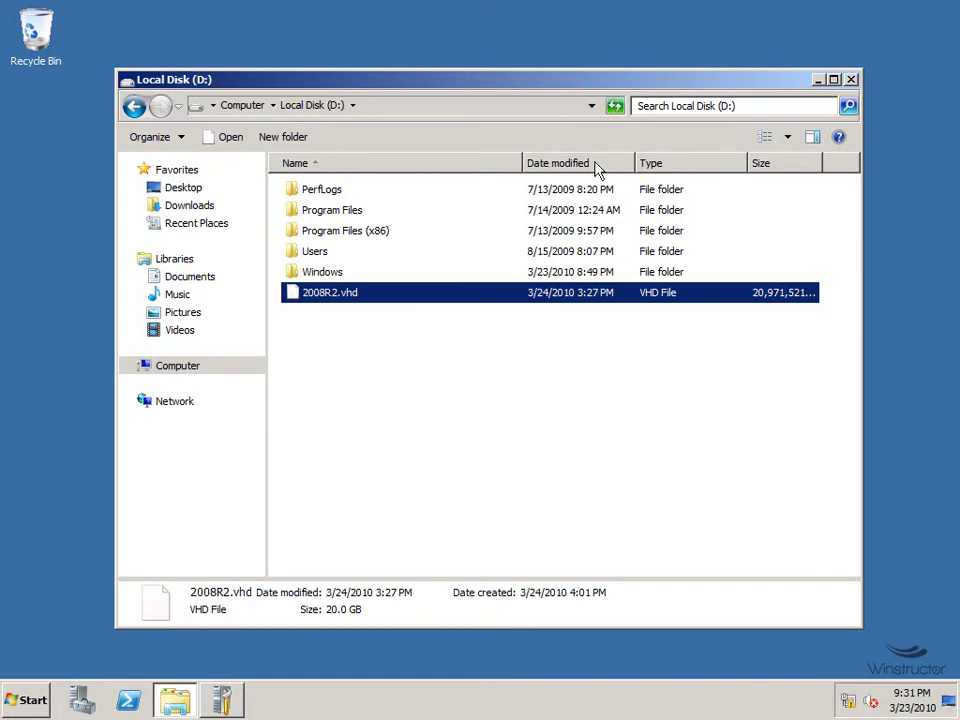
left_click(818, 79)
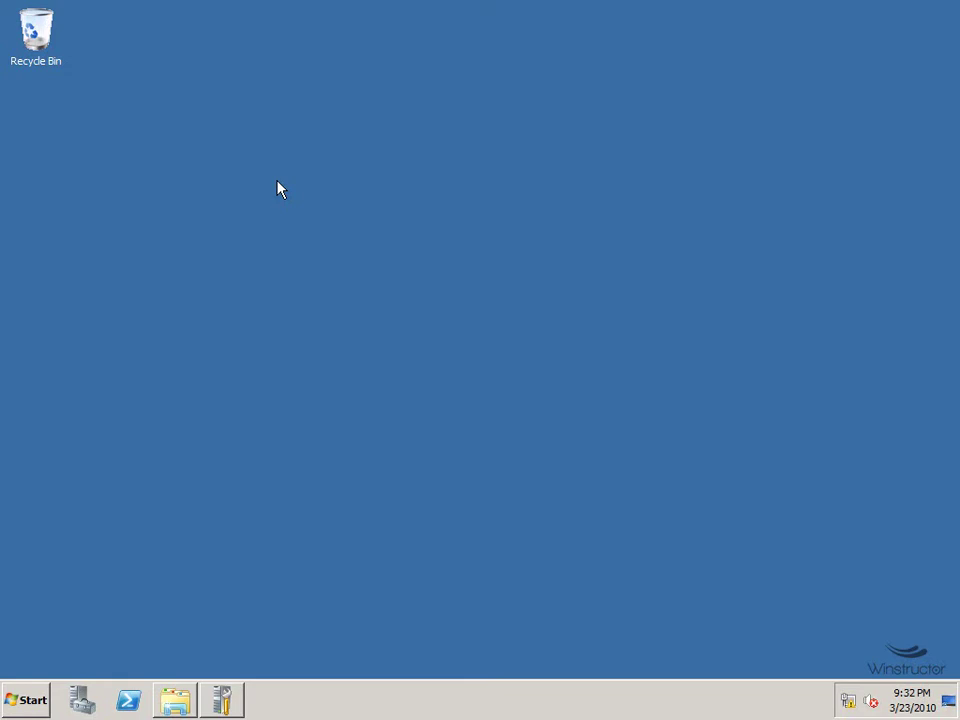
Create a new bitmap image on the desktop and name it Windows 2008 R2
right_click(194, 163)
mouse_move(247, 174)
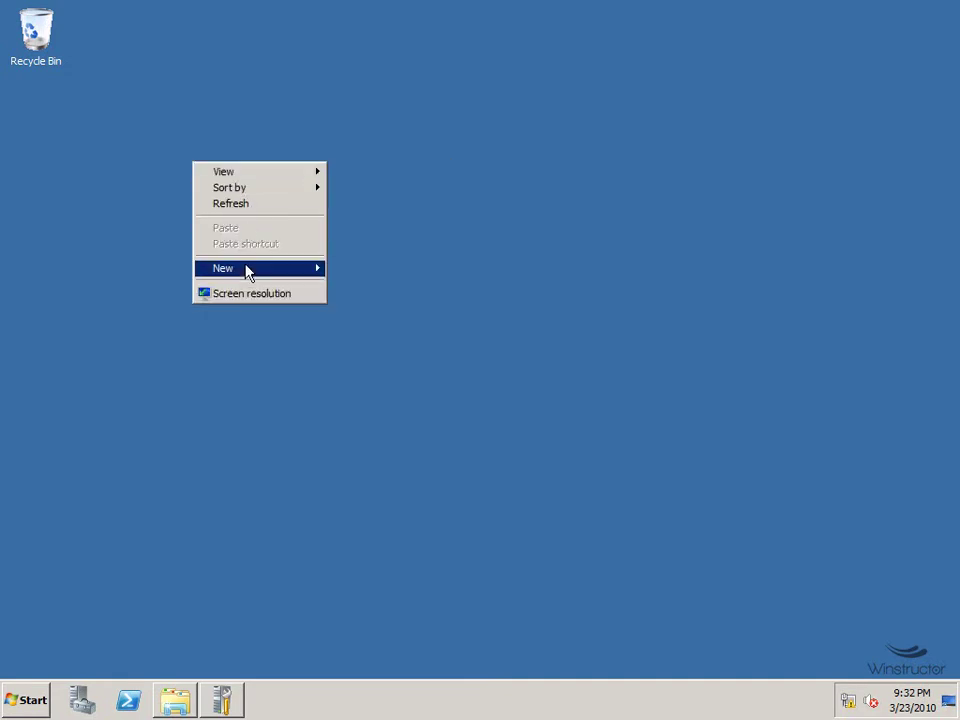
mouse_move(247, 272)
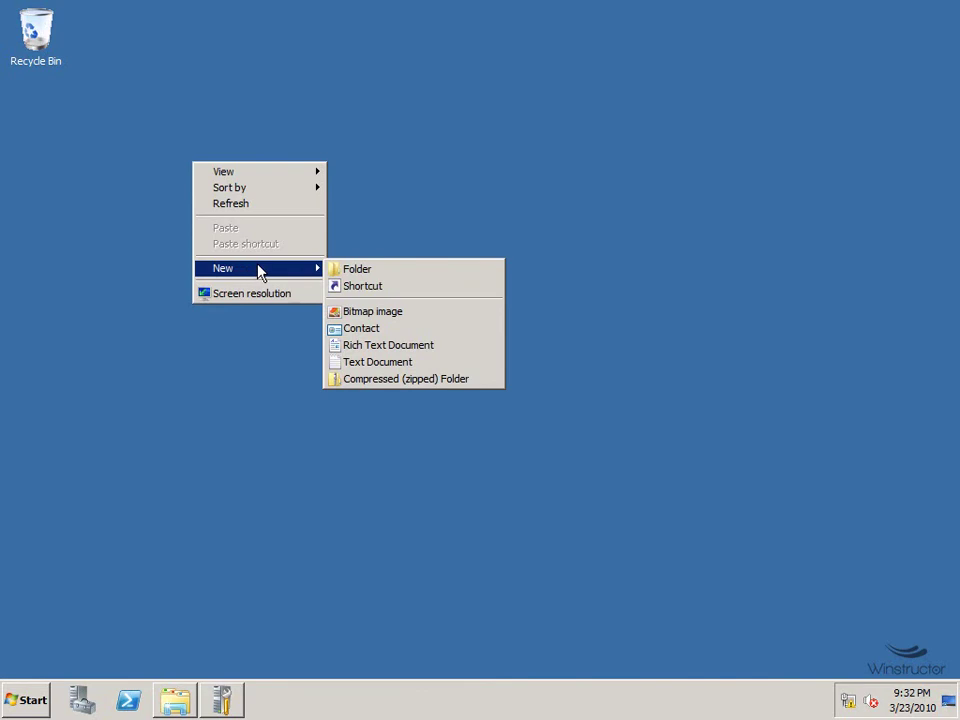
left_click(368, 313)
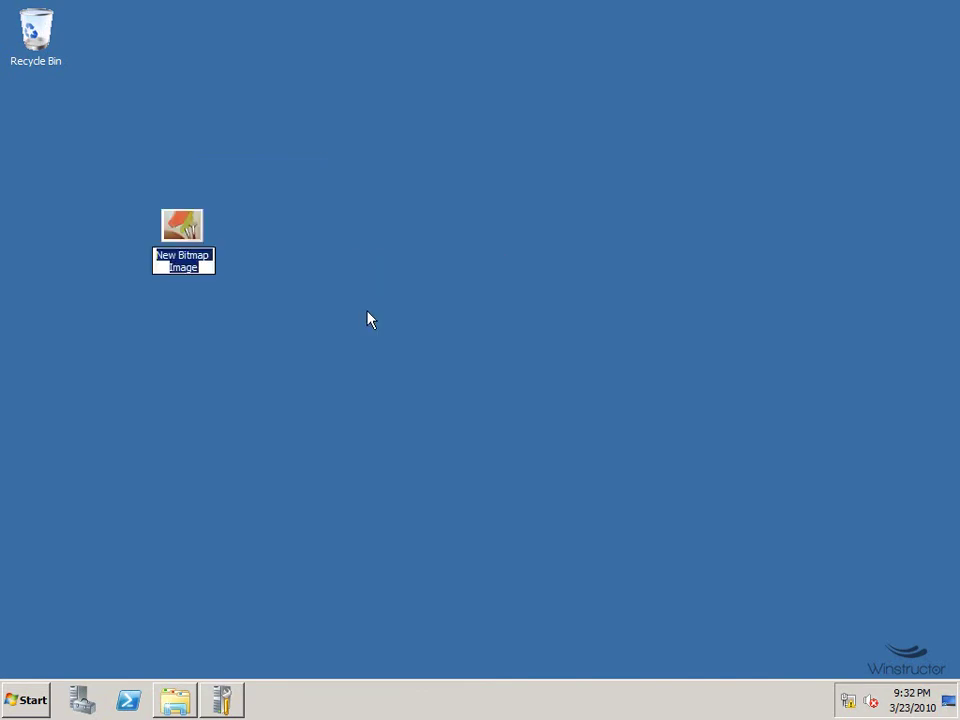
type("Windows 2008 R2")
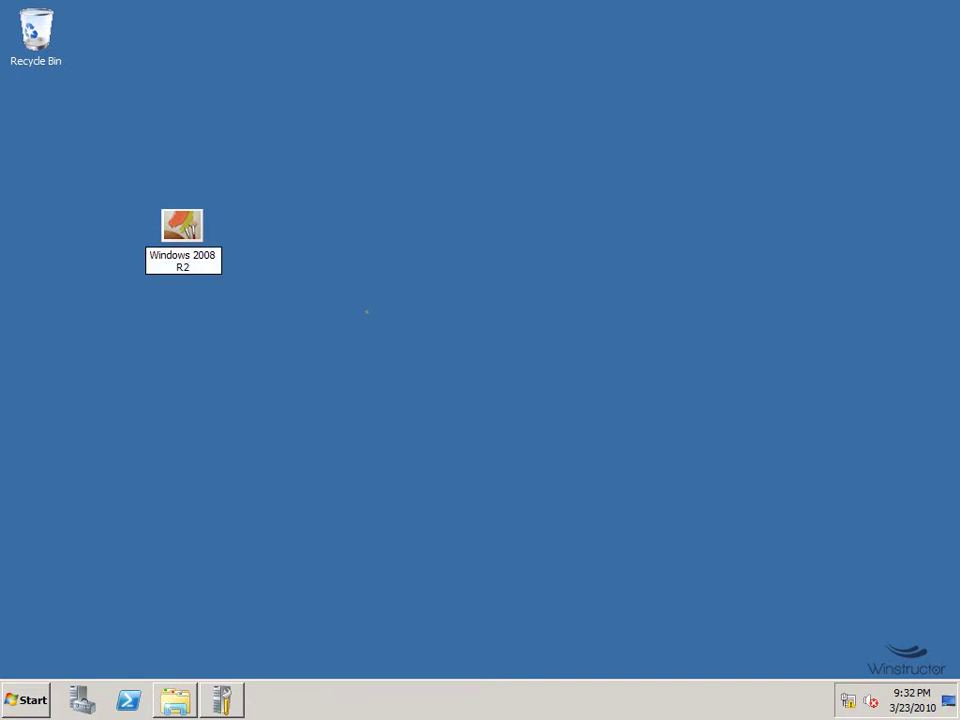
Edit the Windows 2008 R2 image, handwrite "2008 R2" with an underline on the canvas, and save and close it
right_click(205, 222)
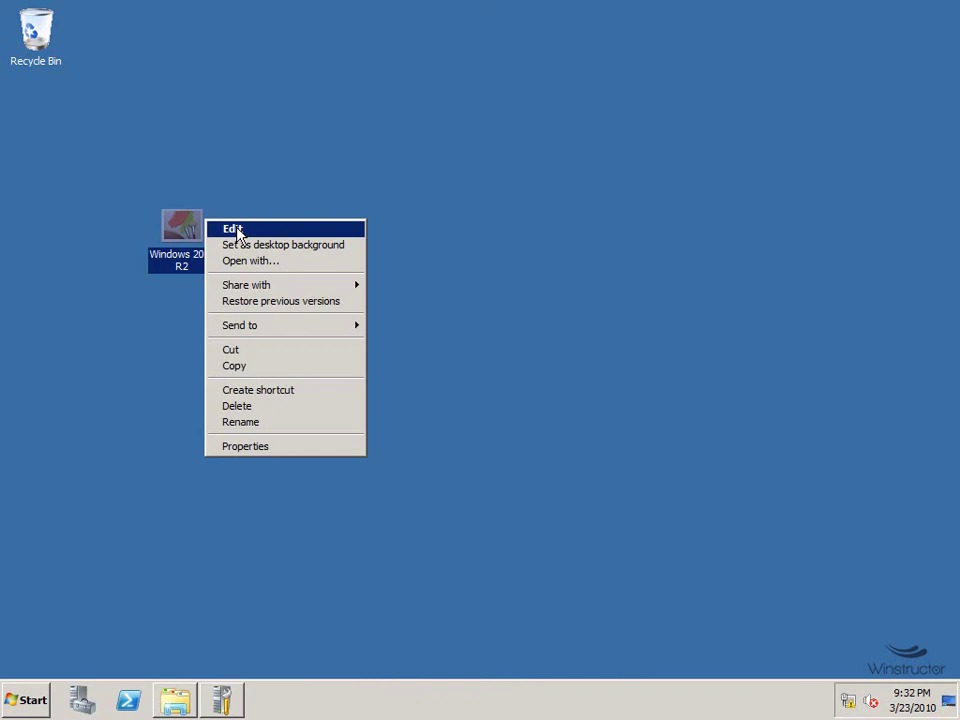
left_click(233, 229)
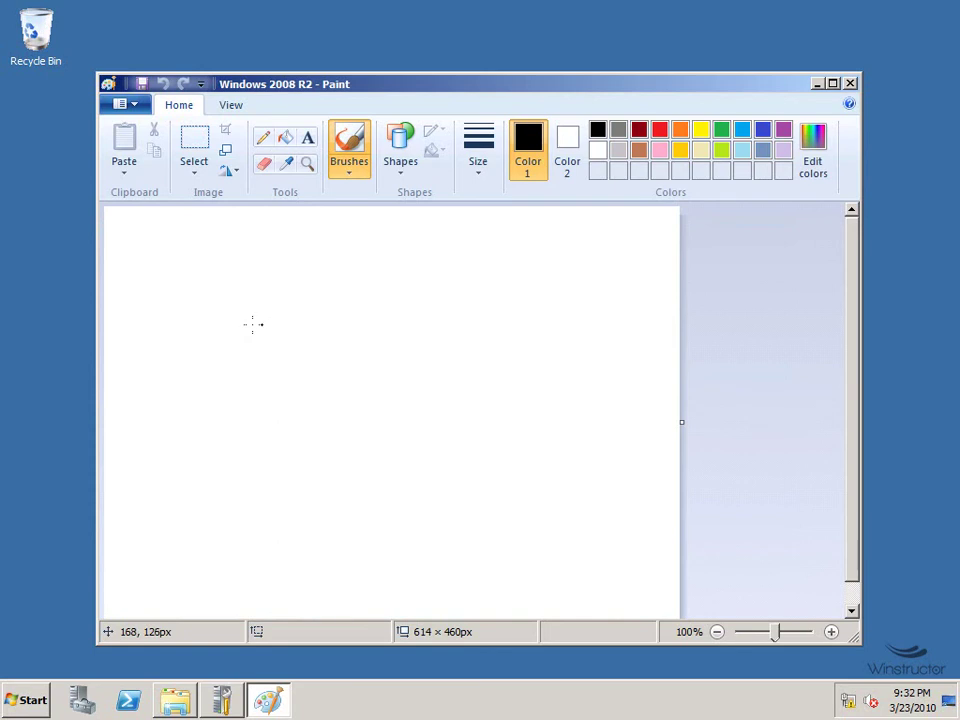
mouse_move(184, 294)
left_mouse_down()
mouse_move(195, 364)
mouse_move(245, 352)
mouse_move(258, 313)
left_mouse_up()
mouse_move(325, 313)
left_mouse_down()
mouse_move(386, 326)
mouse_move(372, 300)
left_mouse_up()
mouse_move(292, 436)
left_mouse_down()
mouse_move(298, 484)
mouse_move(311, 439)
mouse_move(343, 476)
mouse_move(432, 480)
left_mouse_up()
left_click_drag(305, 545, 461, 506)
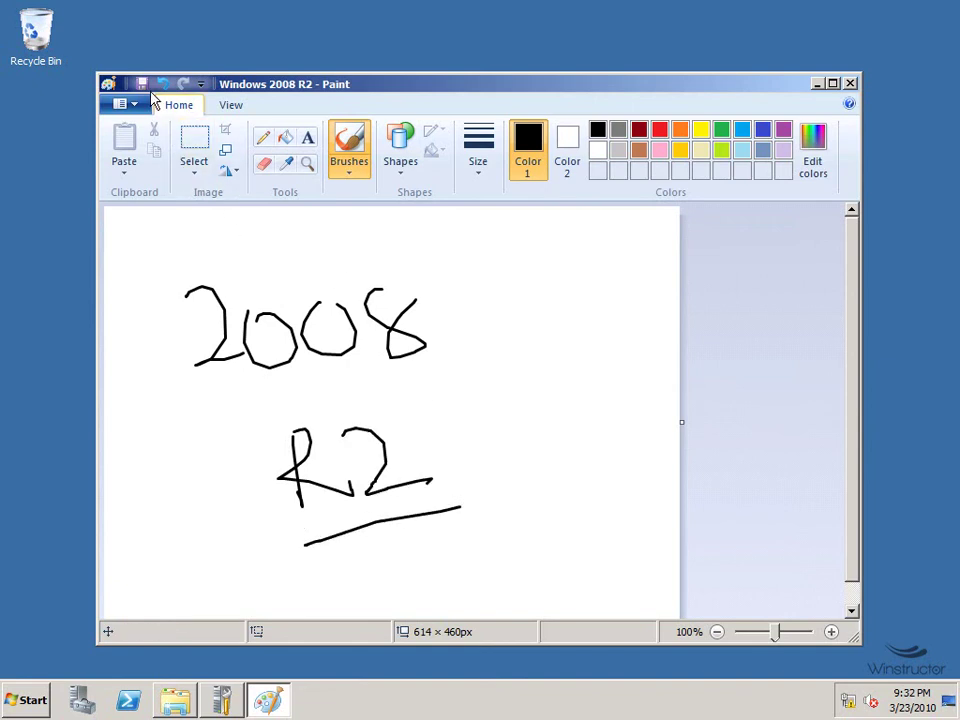
left_click(850, 85)
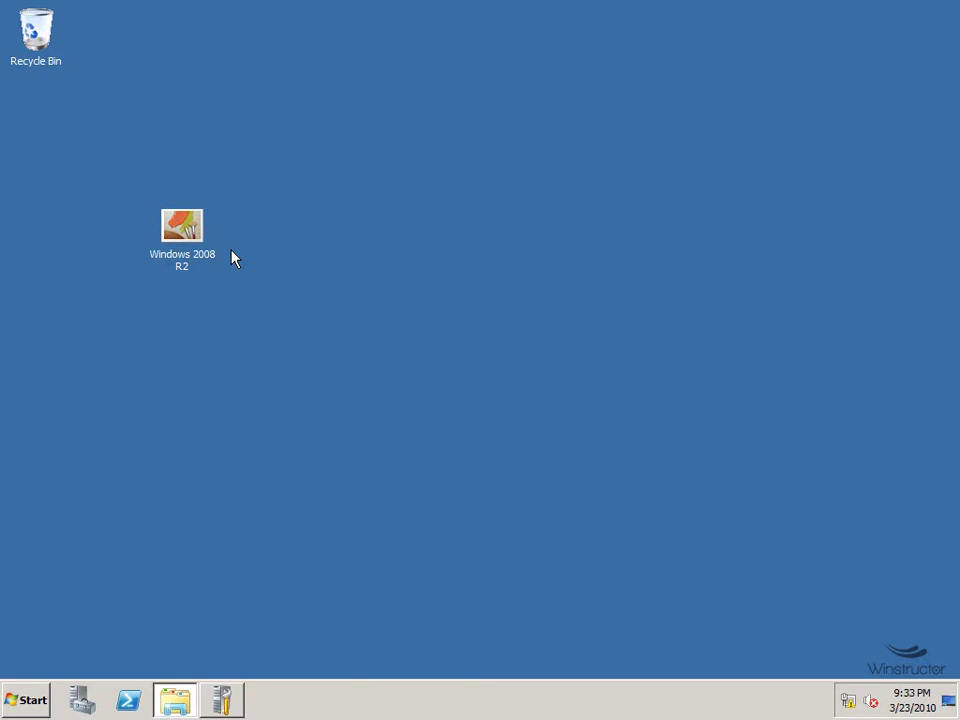
Restart the server and choose Windows 7 as the operating system to start
left_click(30, 706)
mouse_move(298, 666)
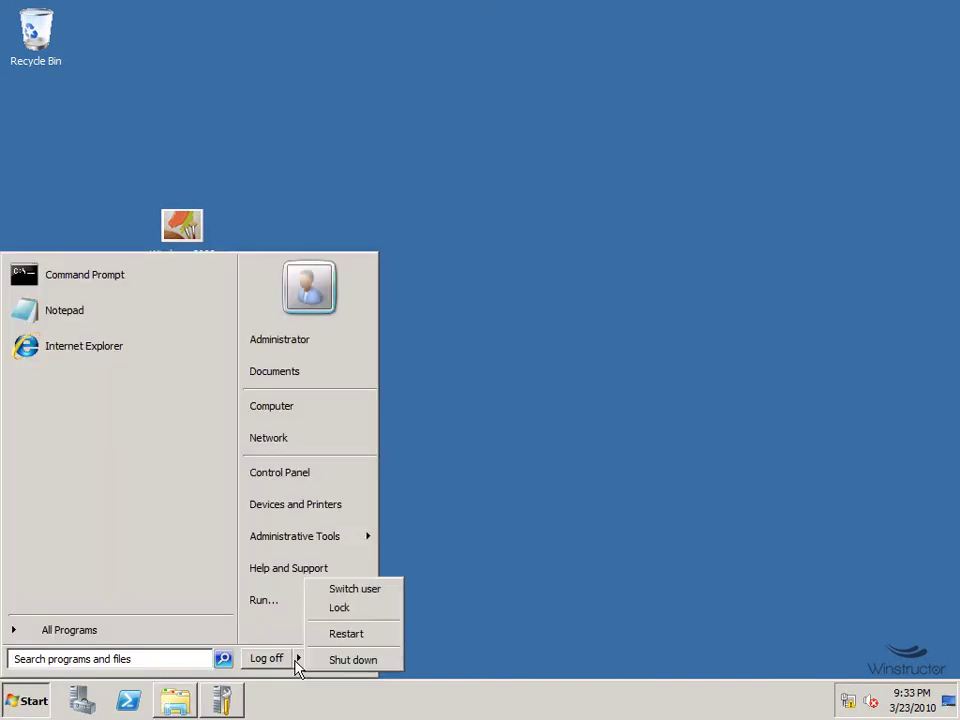
left_click(364, 643)
left_click(495, 452)
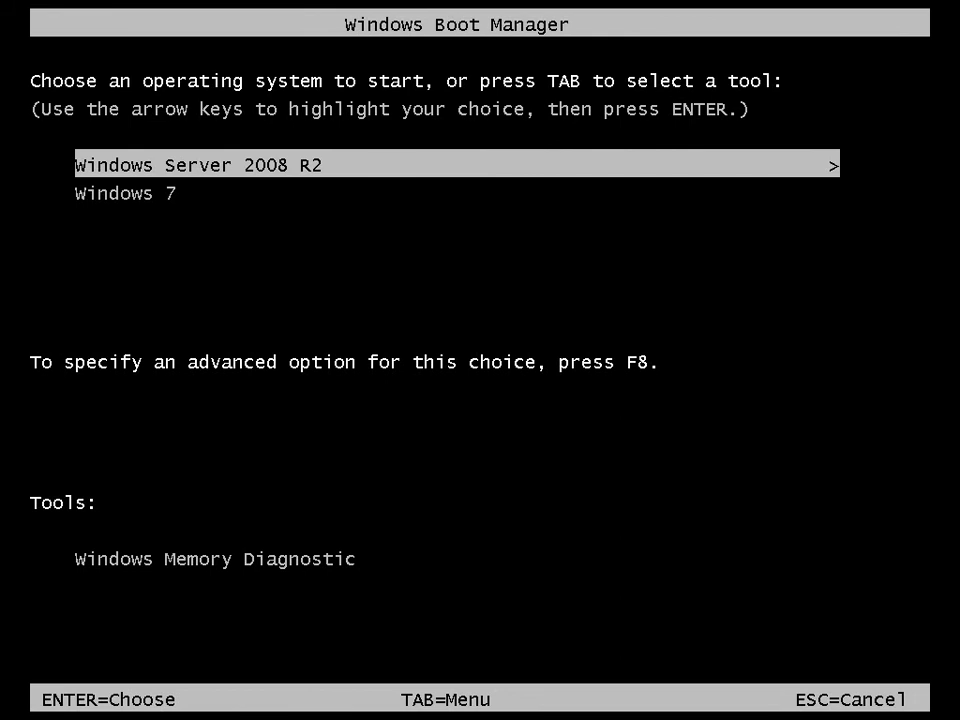
key("Down")
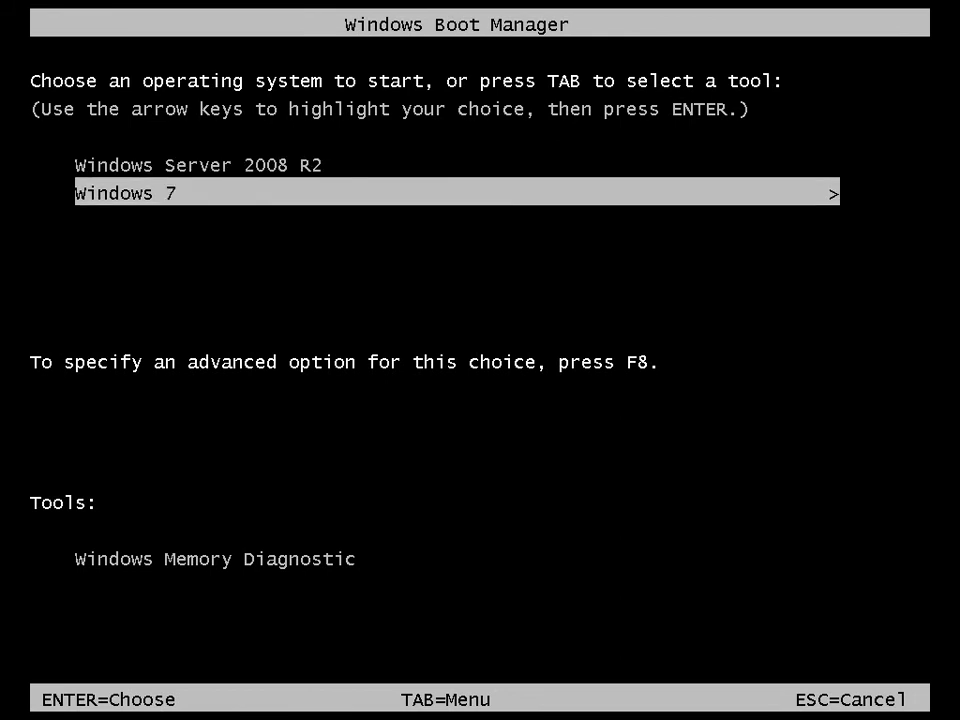
key("Return")
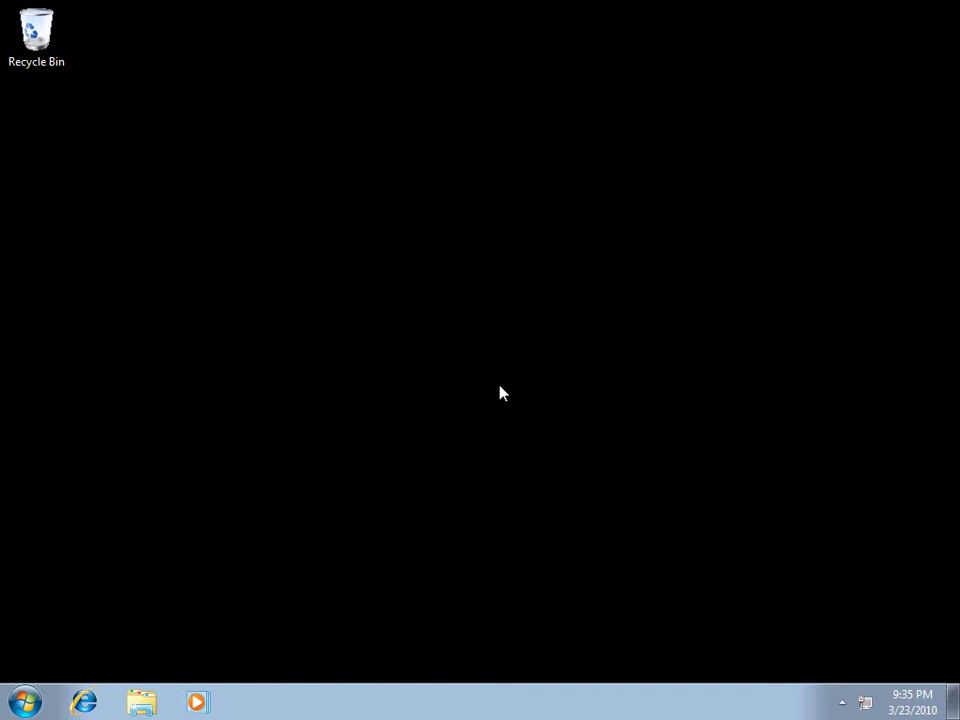
Browse to Local Disk (C:) in Windows Explorer, try to open 2008R2.vhd directly, and cancel the program selection prompt
left_click(148, 701)
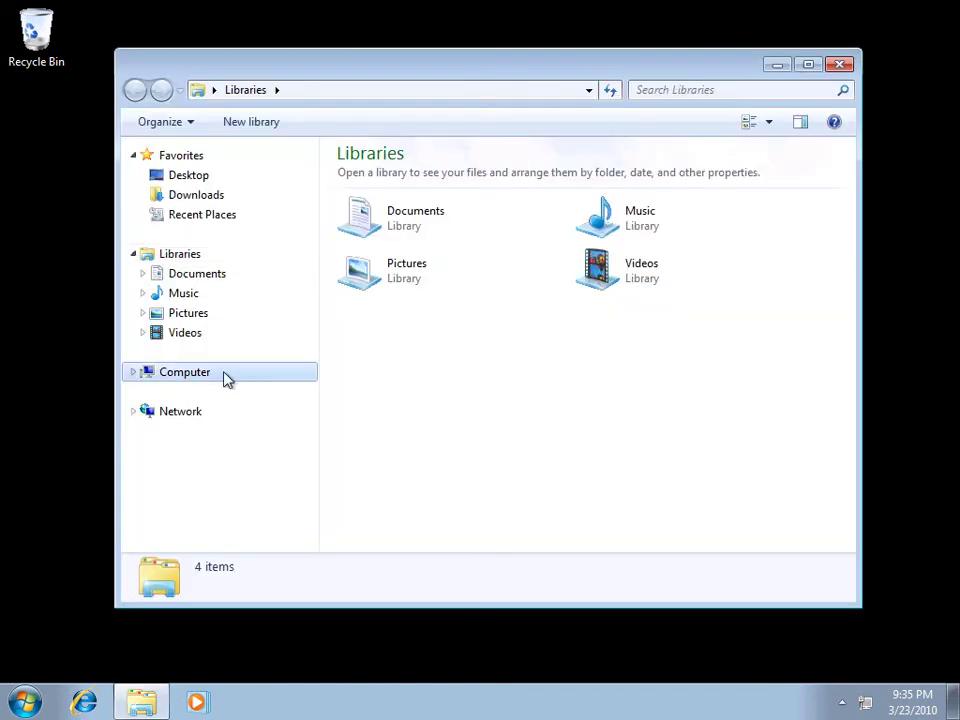
left_click(222, 375)
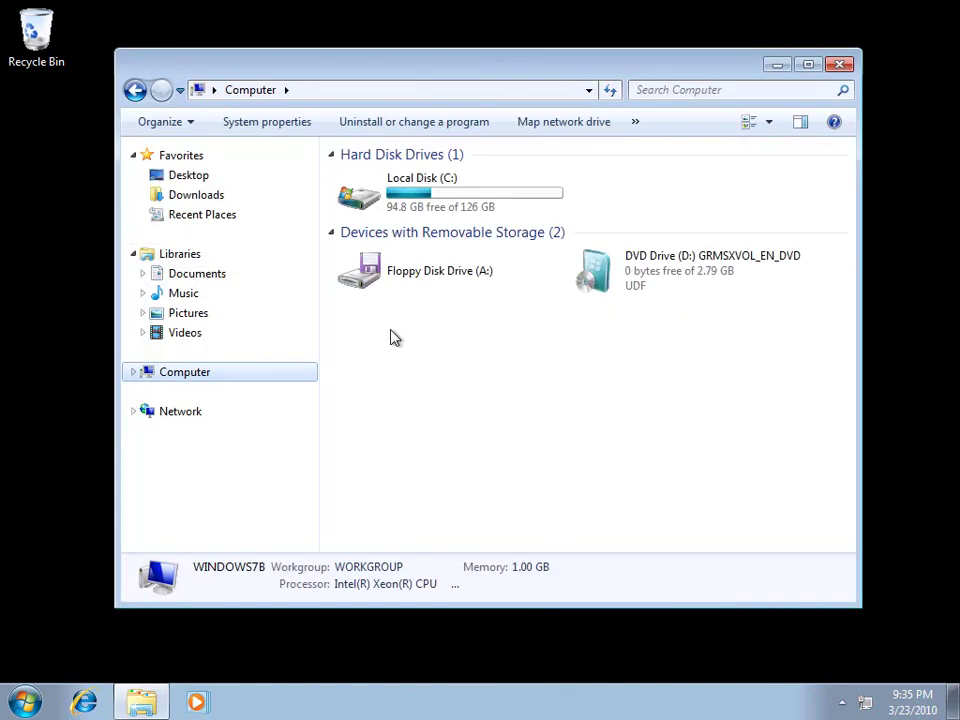
left_click(425, 193)
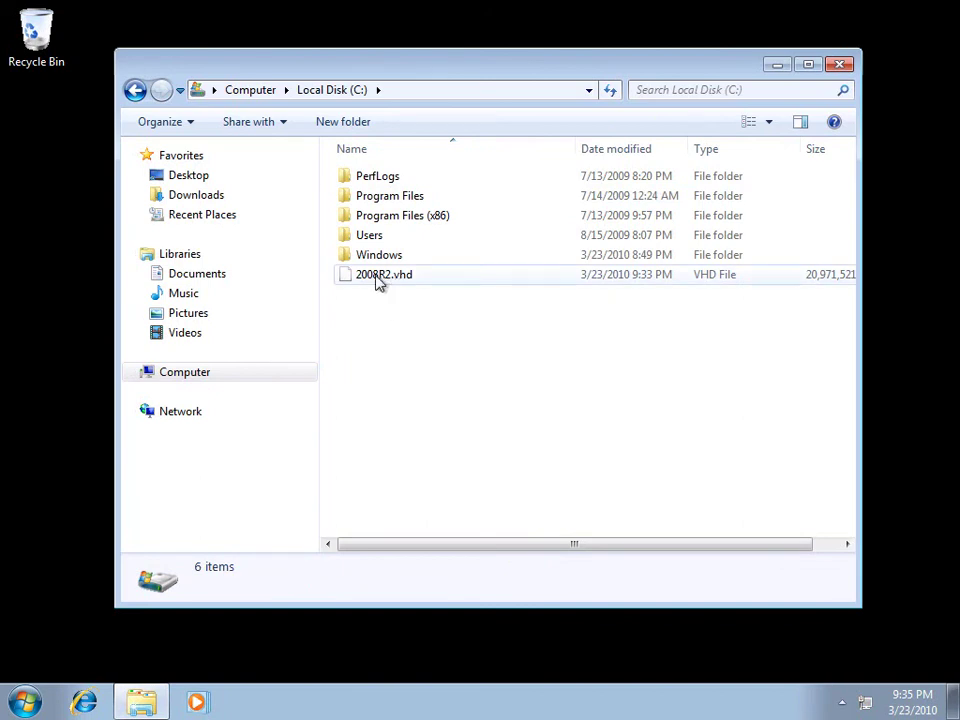
double_click(395, 278)
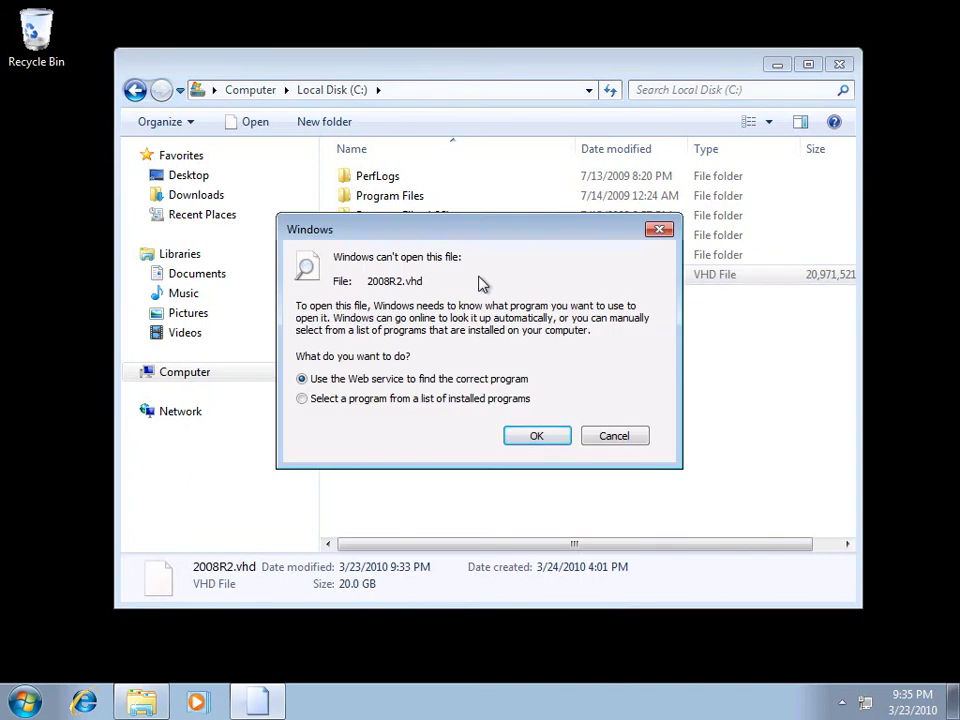
left_click(611, 438)
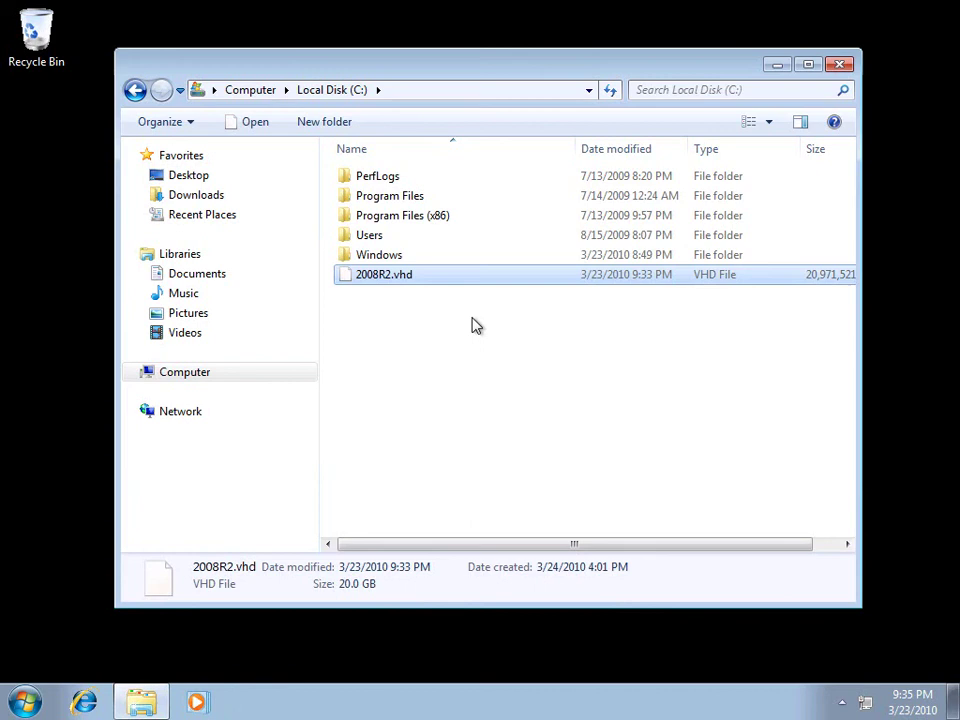
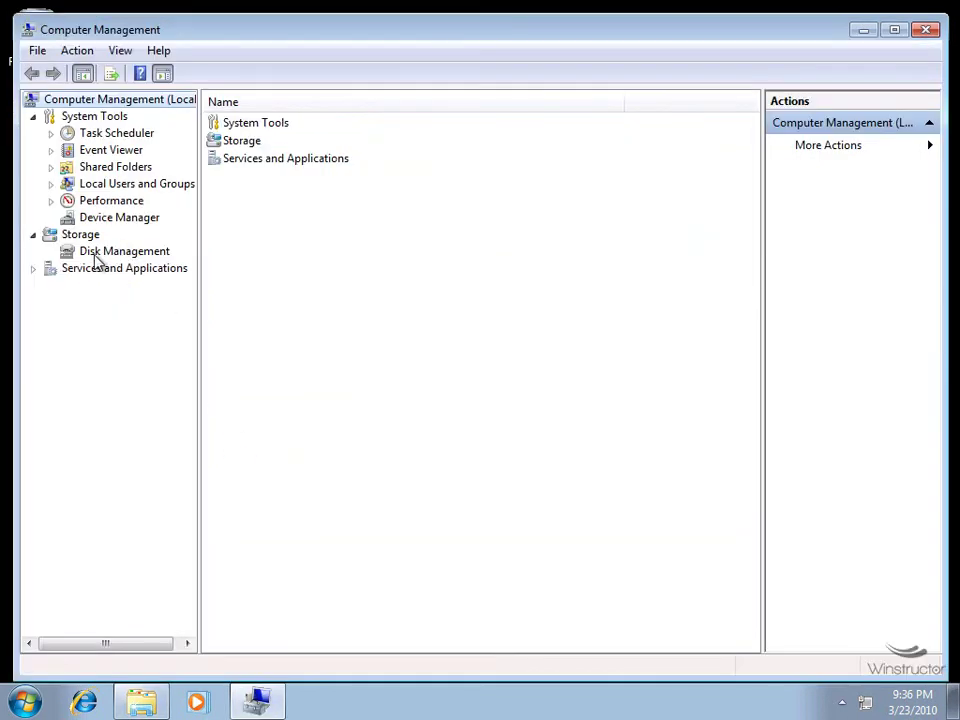
Attach the virtual hard disk C:\2008R2.vhd in Disk Management without the read-only option
left_click(136, 255)
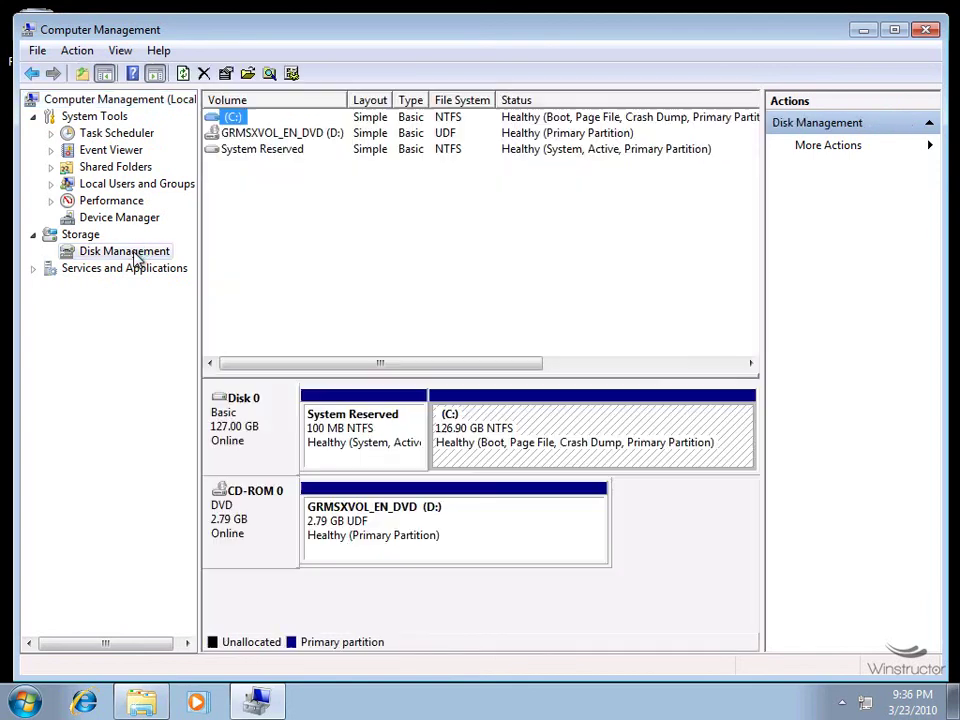
left_click(78, 51)
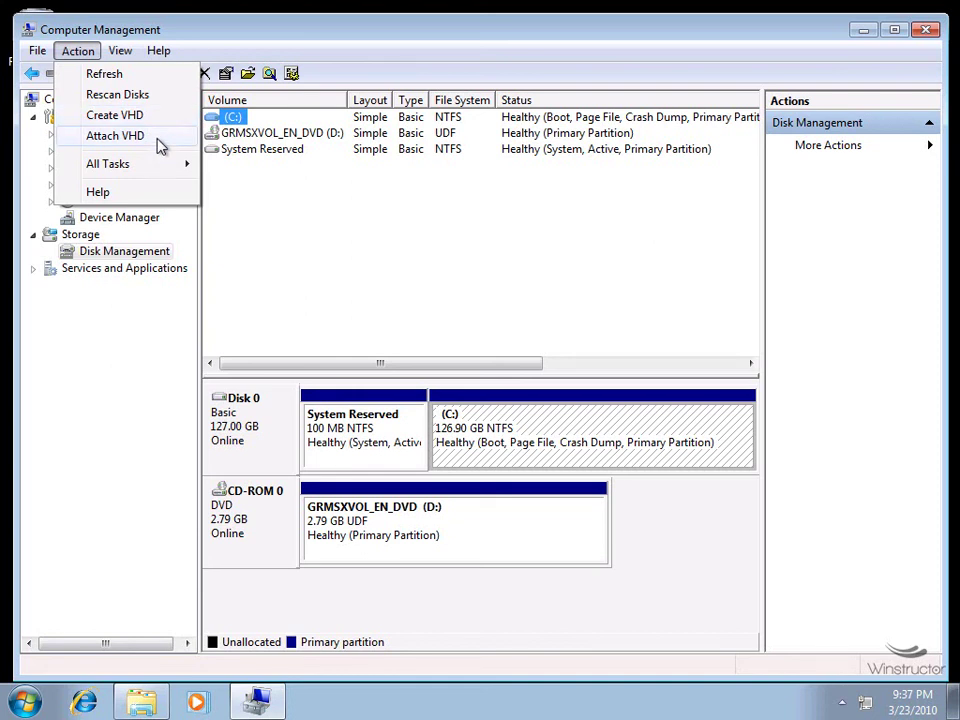
left_click(115, 135)
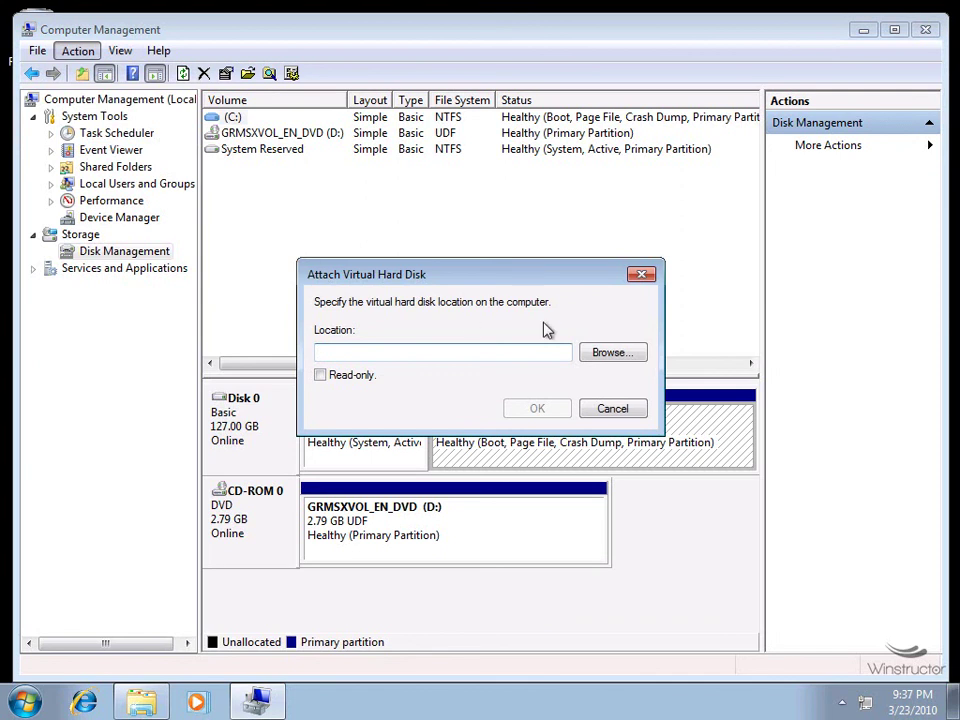
left_click(590, 354)
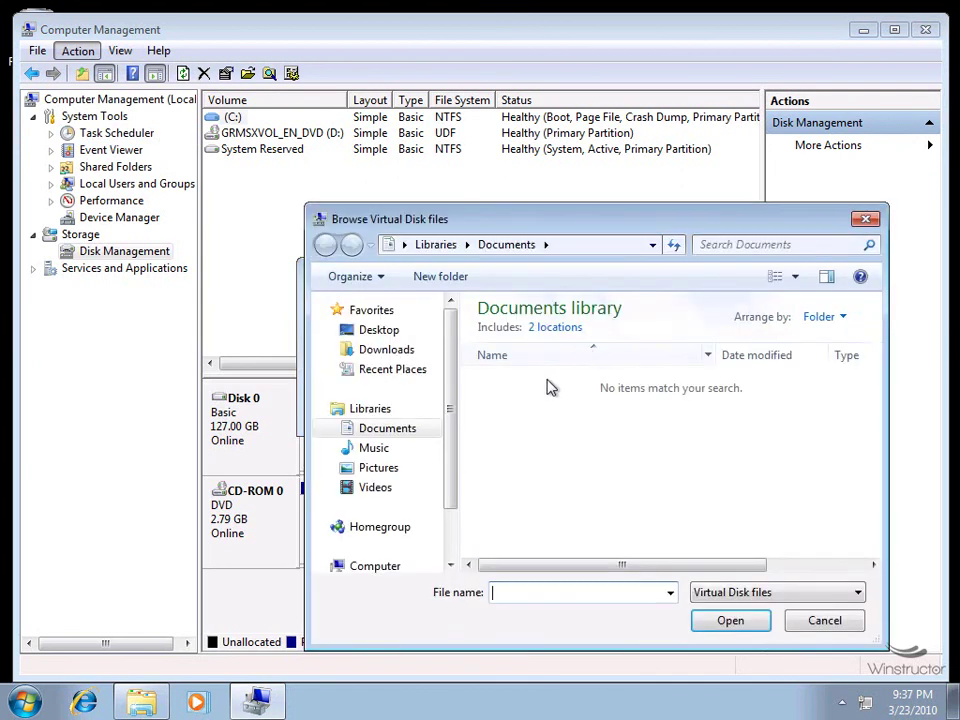
left_click(374, 567)
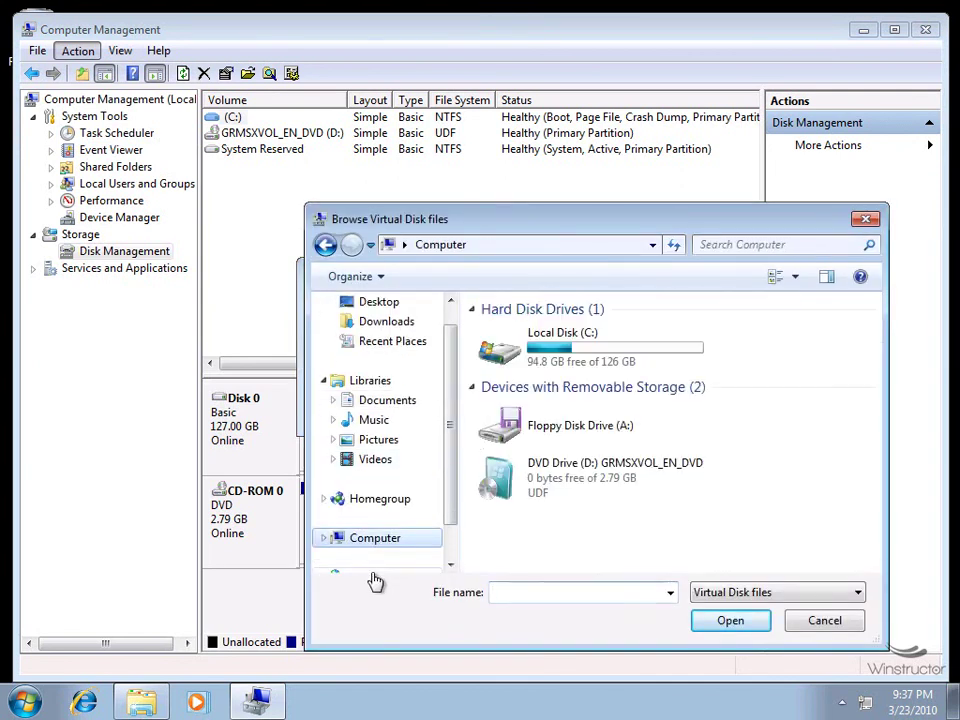
double_click(529, 360)
left_click(521, 430)
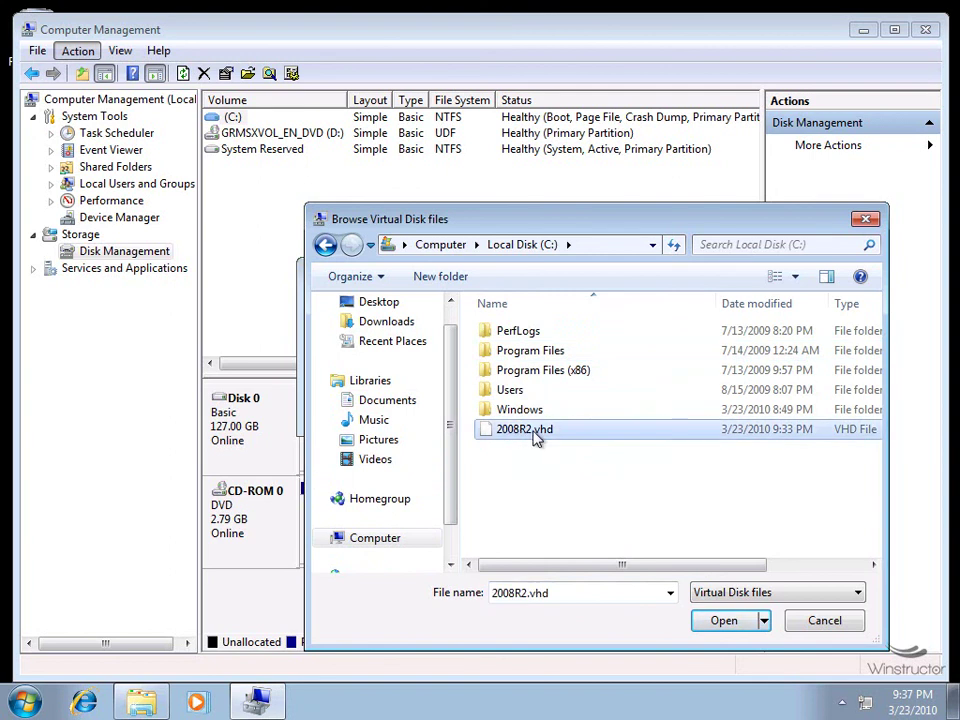
left_click(724, 621)
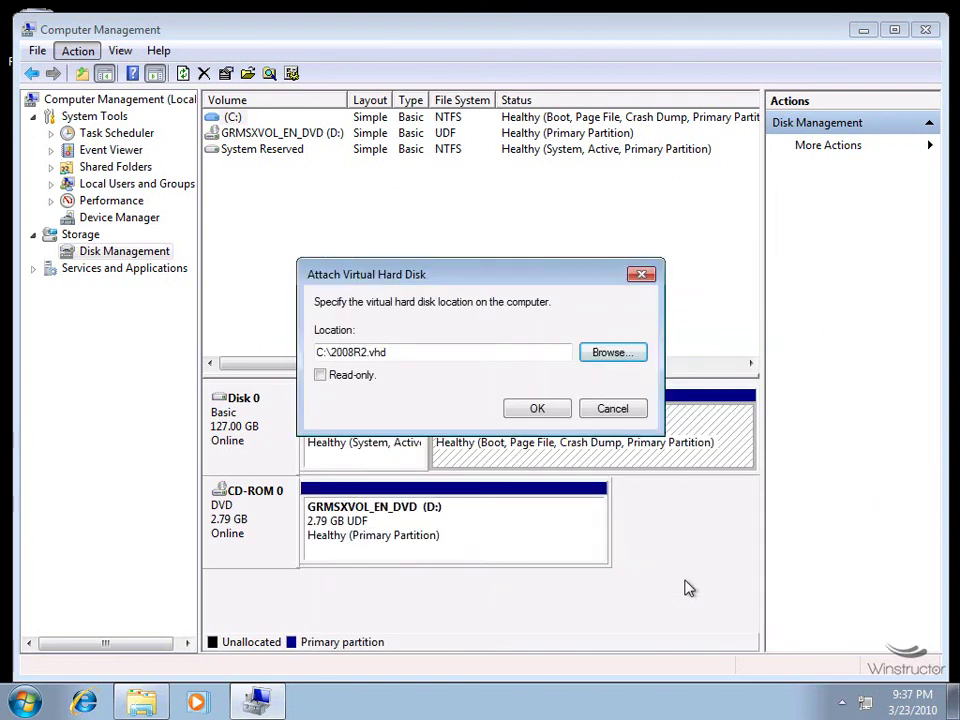
left_click(537, 409)
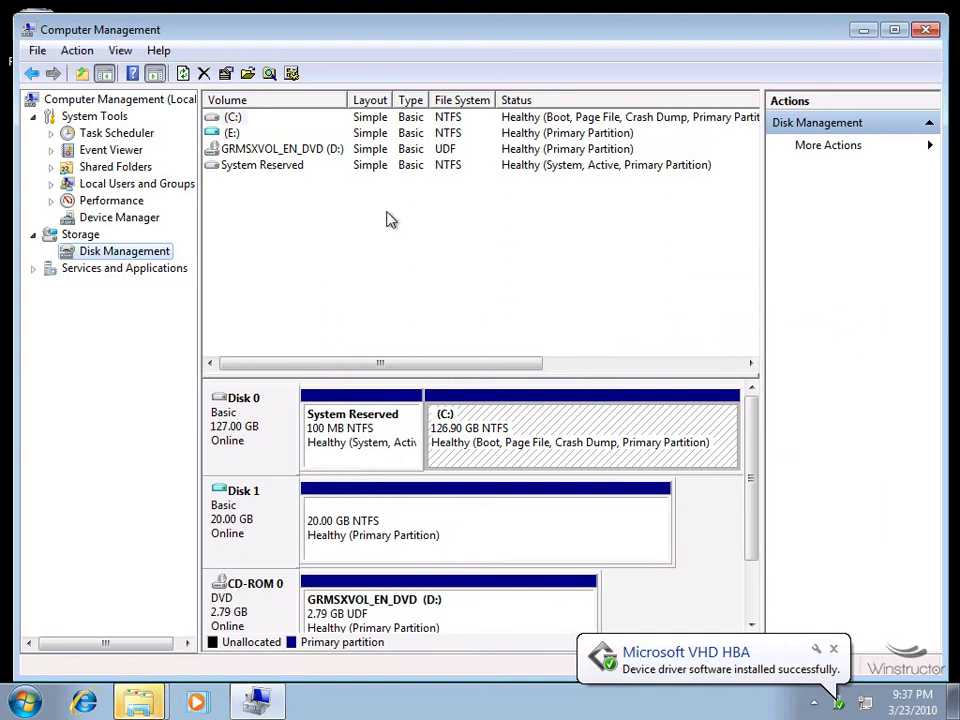
Select the attached (E:) volume, then open Local Disk (E:) from the AutoPlay prompt to view its files
left_click(235, 134)
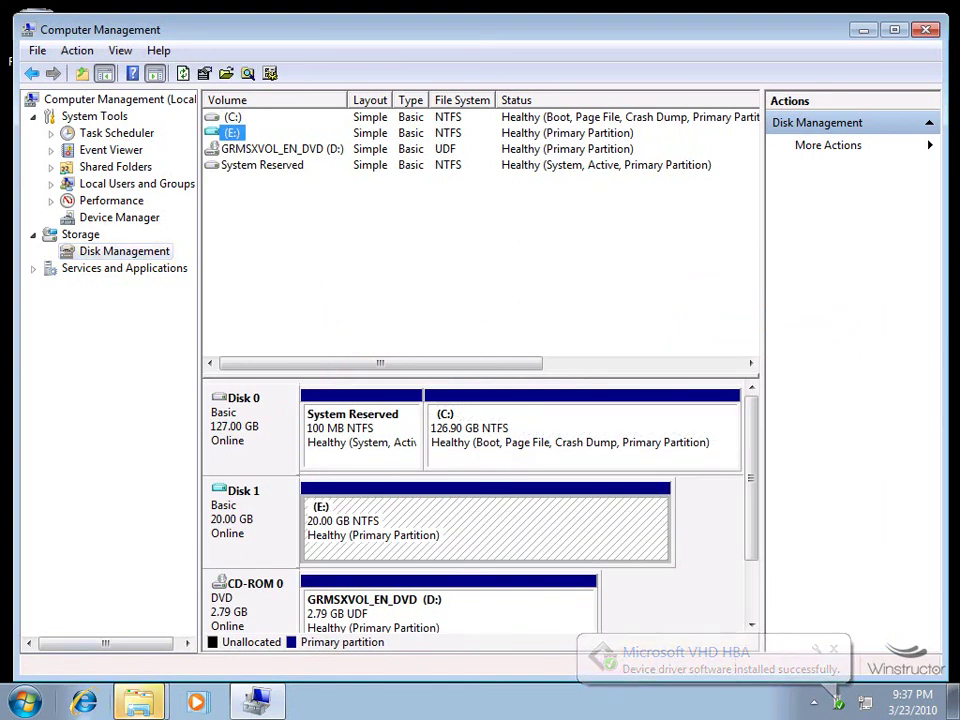
left_click(139, 703)
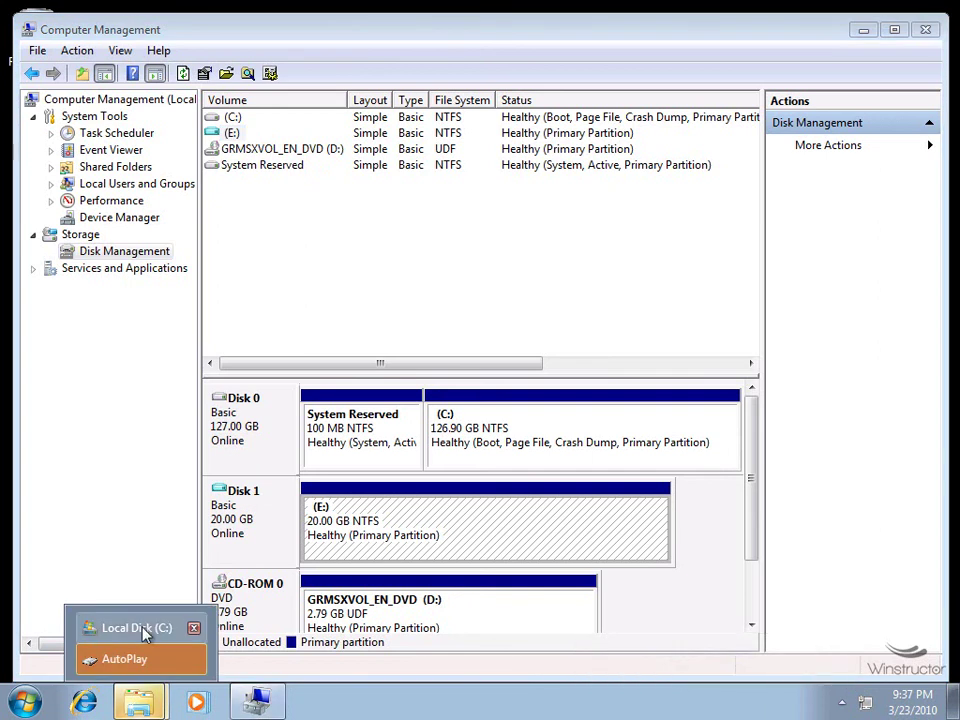
left_click(145, 635)
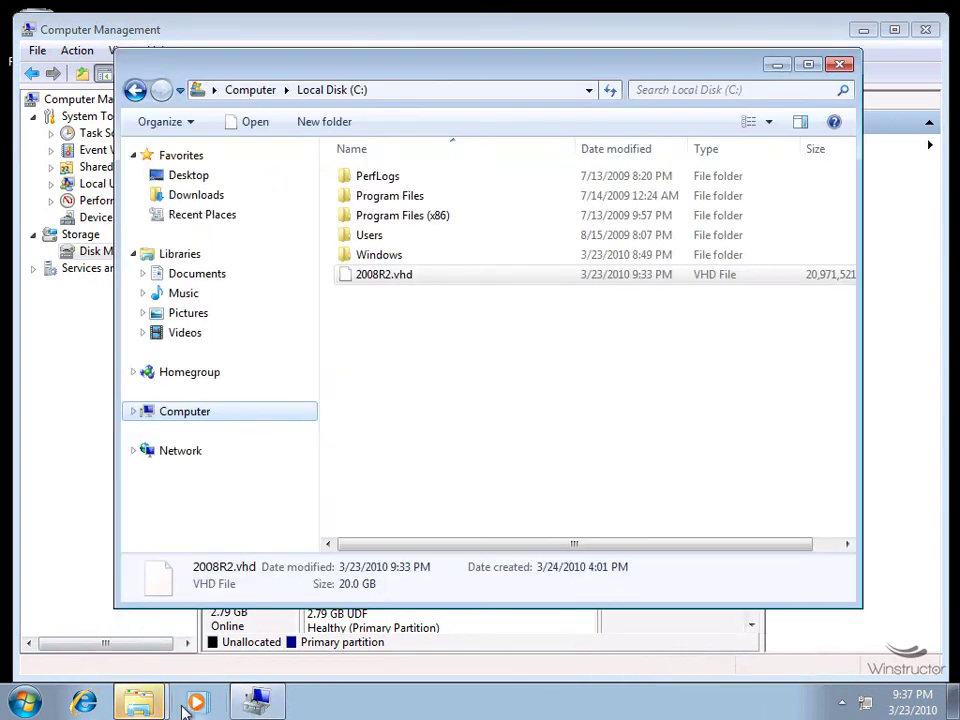
mouse_move(157, 706)
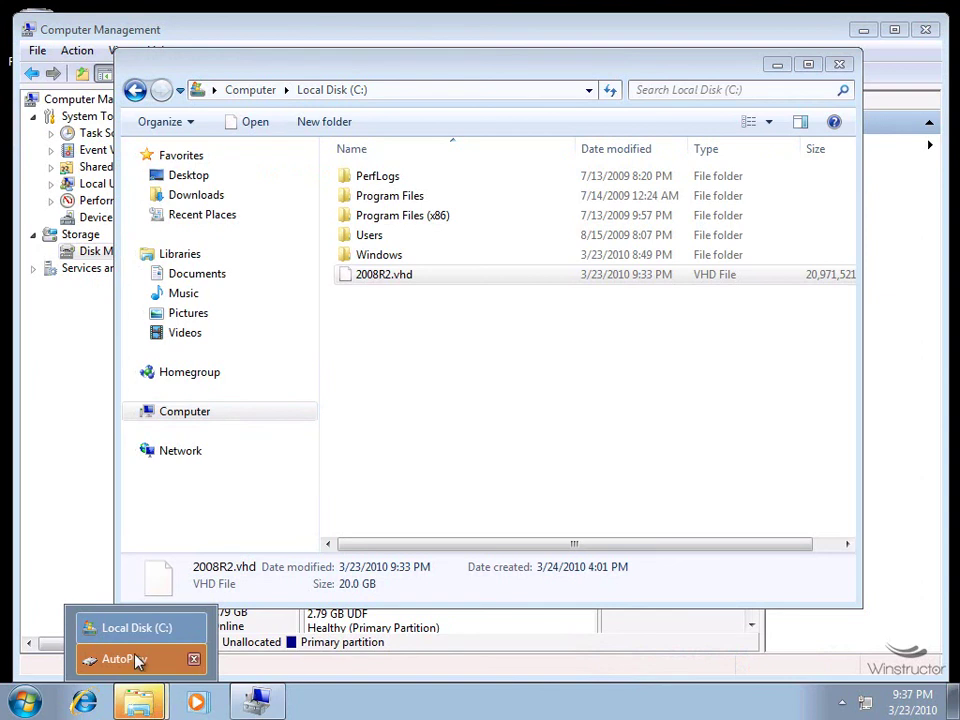
left_click(137, 661)
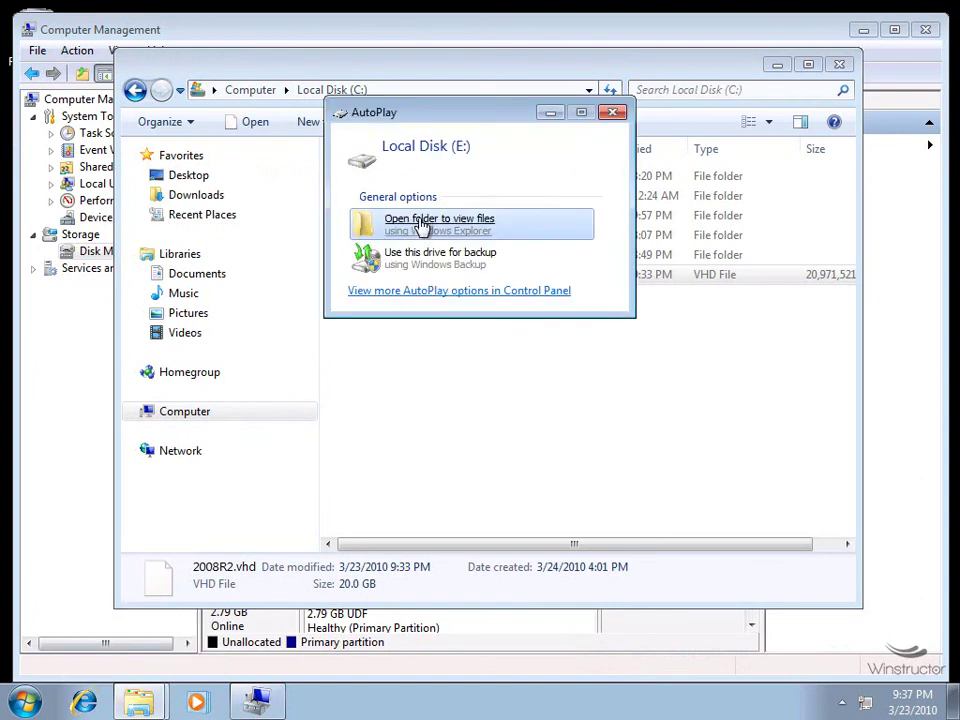
left_click(424, 222)
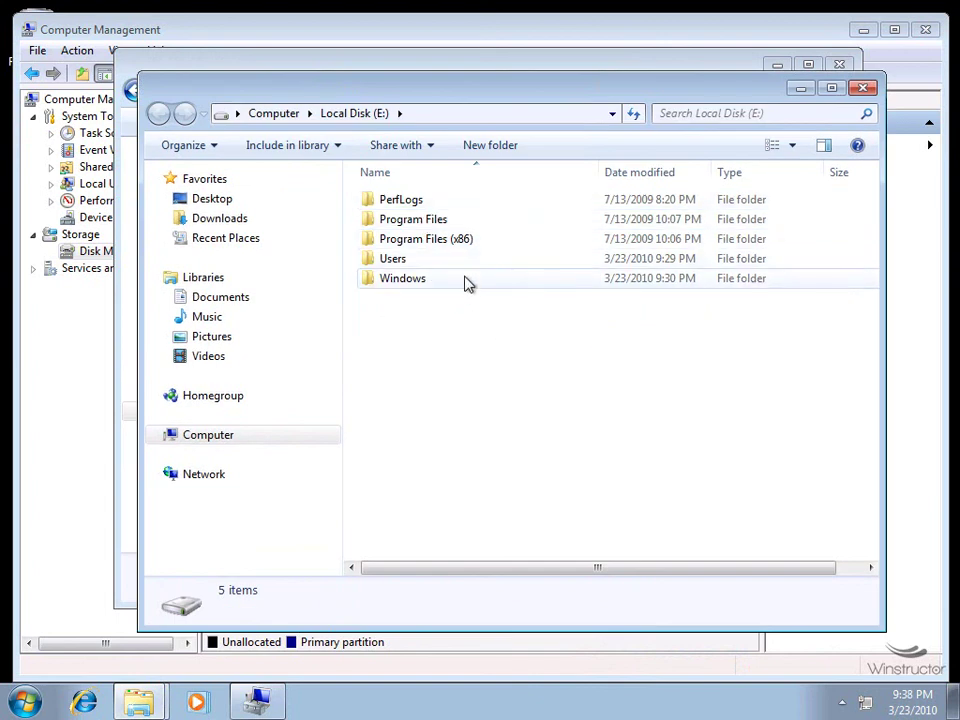
View the Users\Administrator\Desktop folder on Local Disk (E:), granting permanent access to the Administrator folder, and close both Explorer windows
double_click(401, 259)
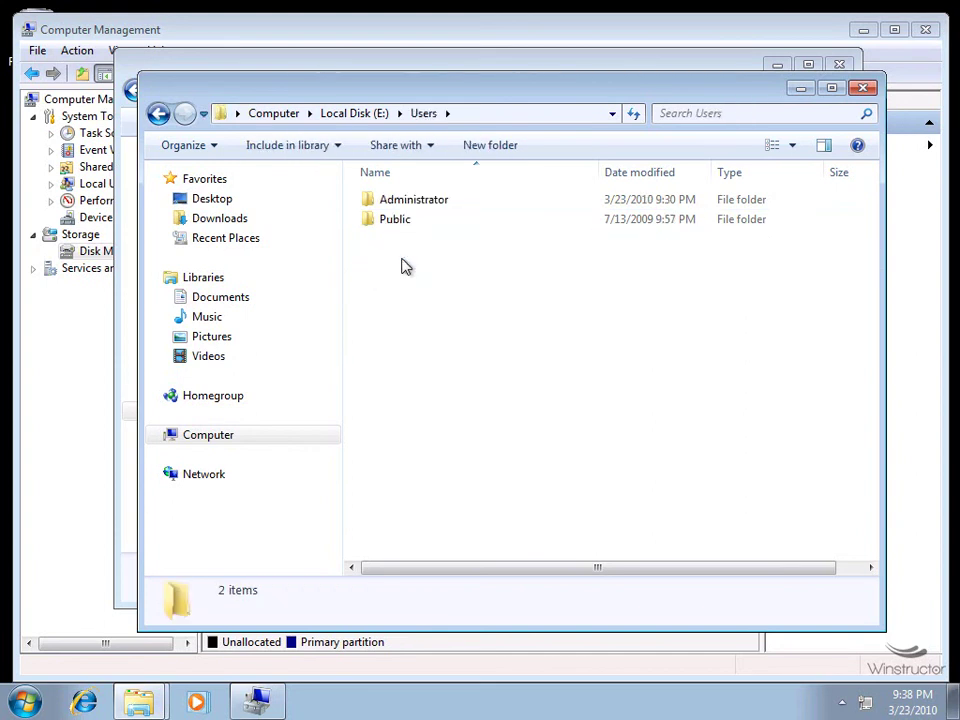
double_click(426, 202)
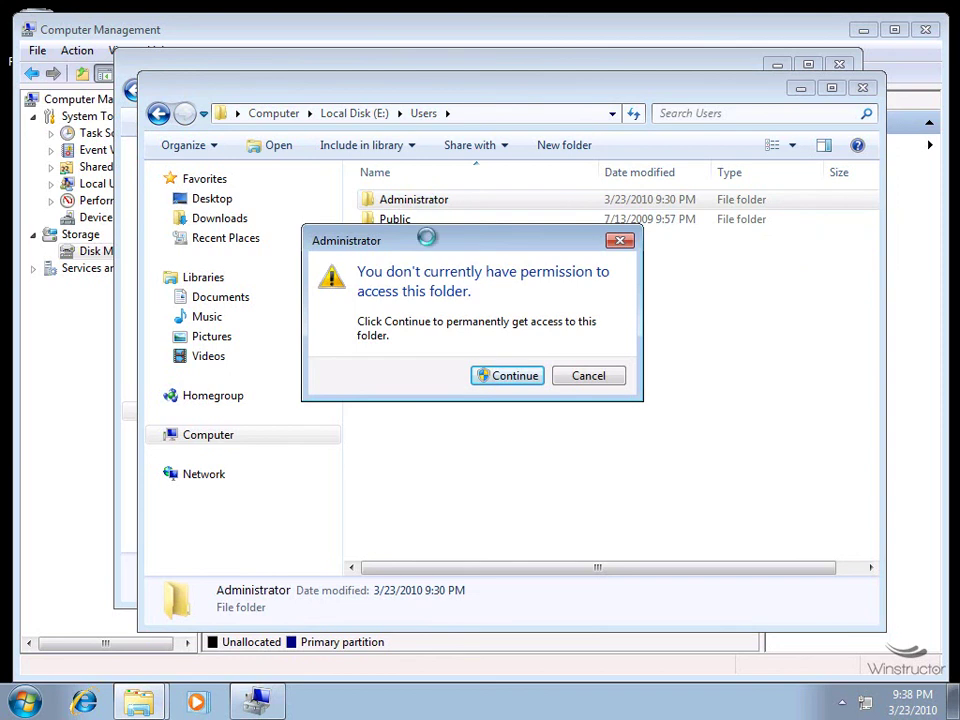
left_click(502, 379)
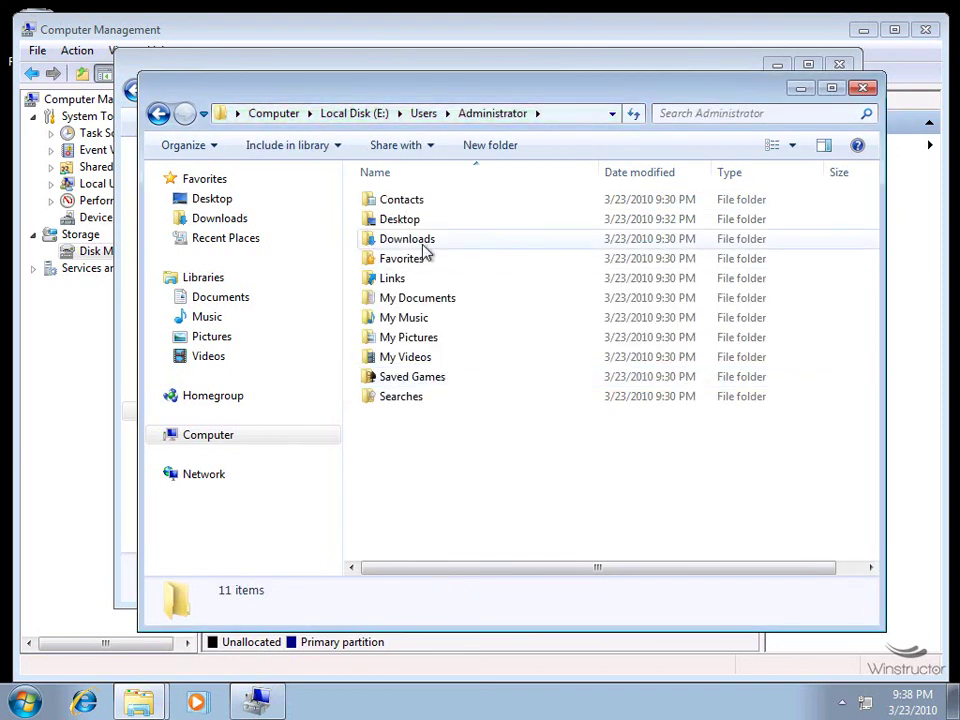
double_click(413, 220)
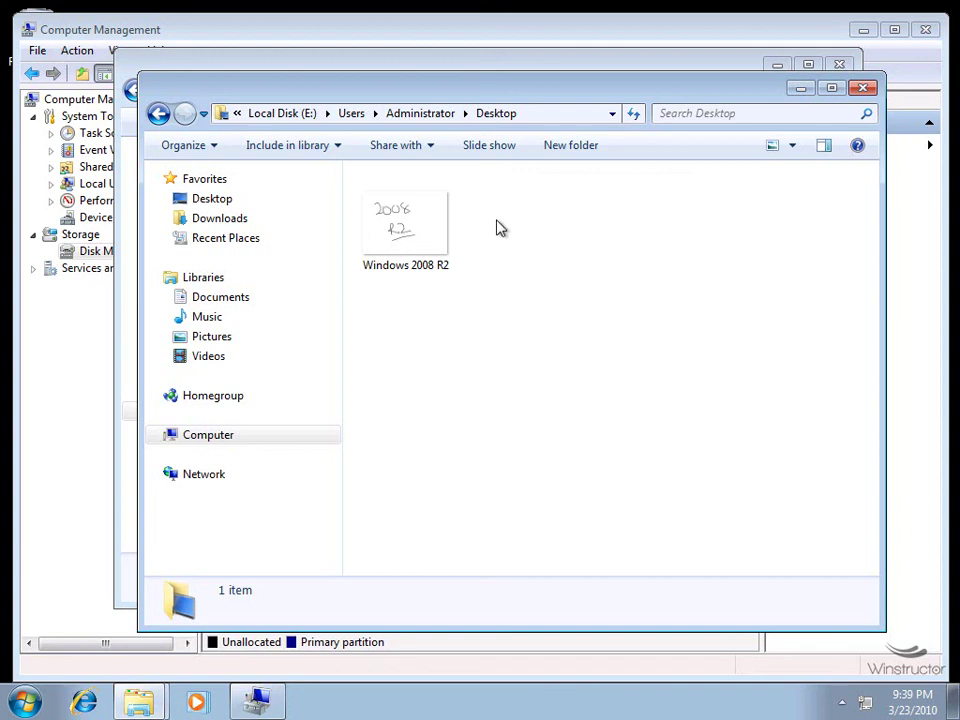
left_click(864, 88)
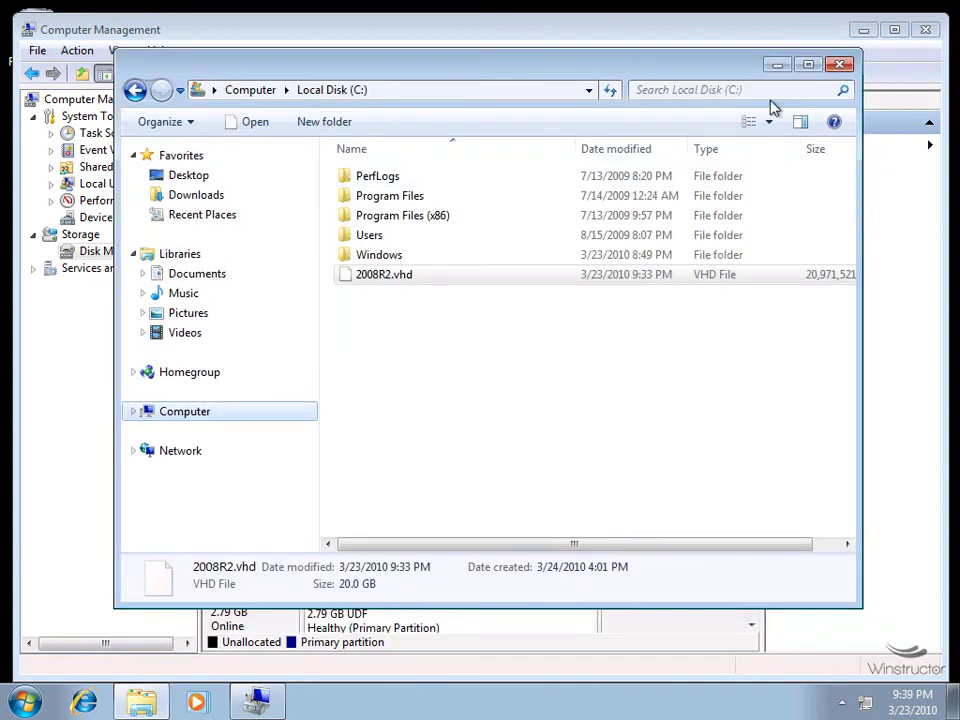
left_click(840, 64)
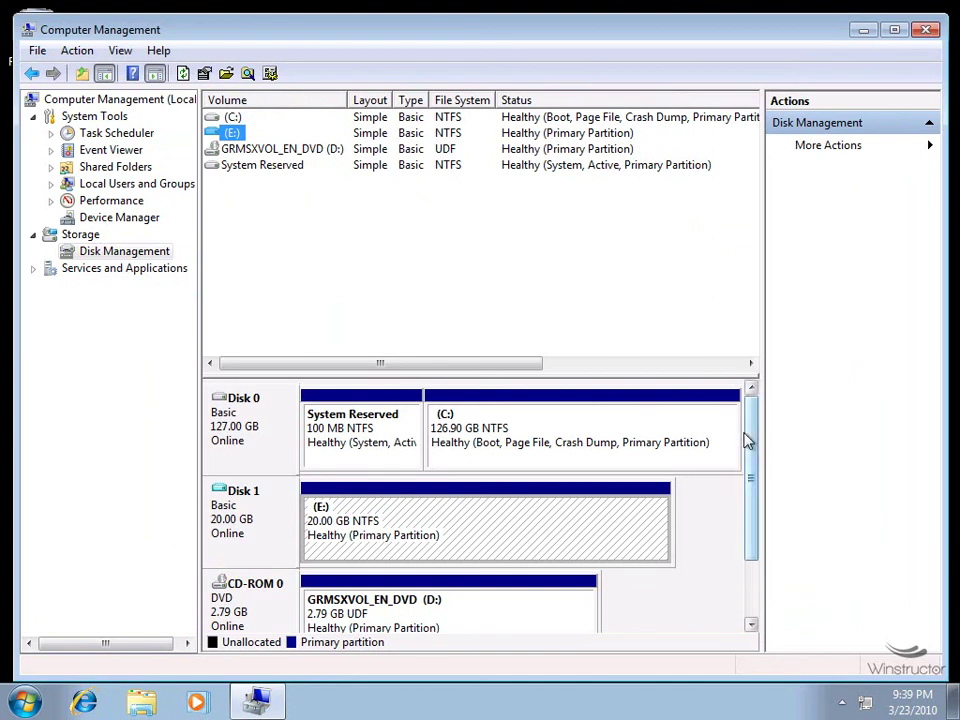
Detach the virtual hard disk C:\2008R2.vhd (Disk 1) in Disk Management without deleting its file
left_click_drag(752, 480, 751, 510)
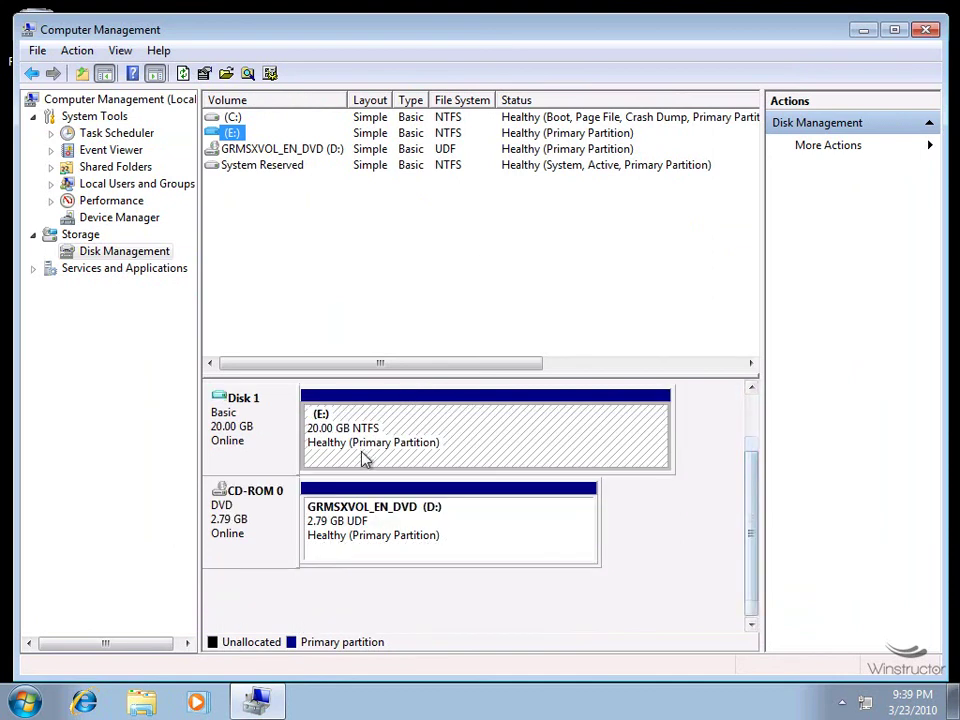
right_click(297, 445)
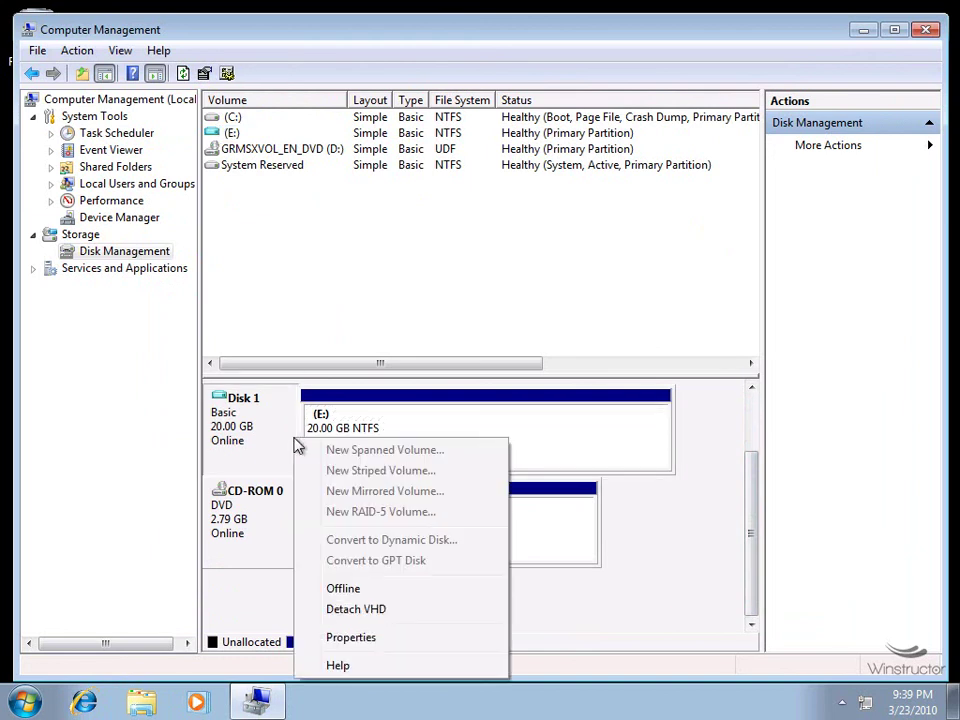
left_click(389, 612)
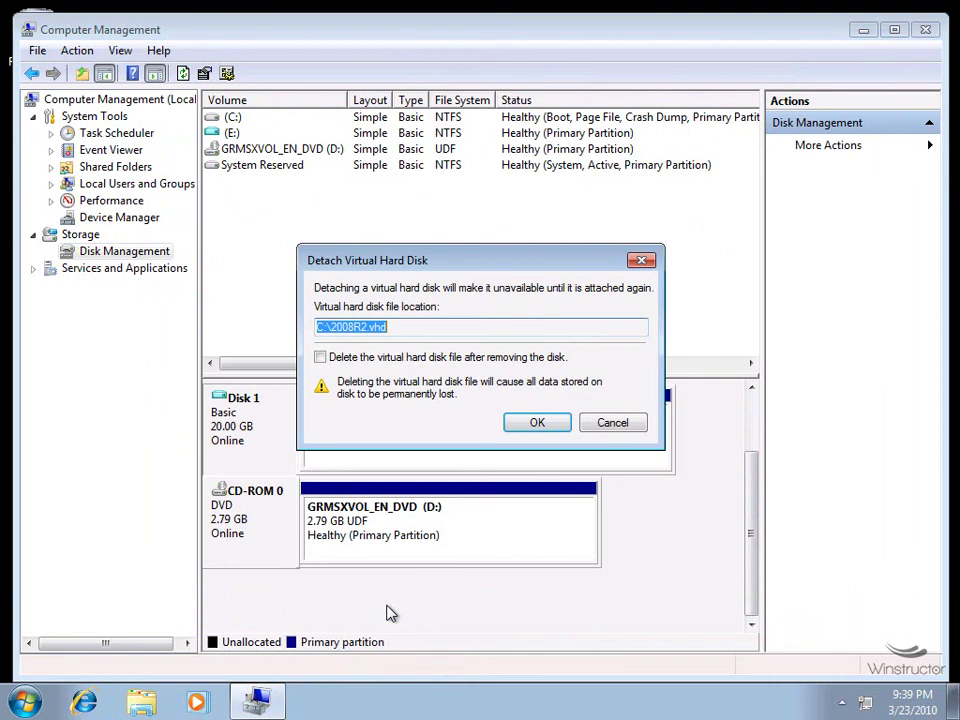
left_click(348, 362)
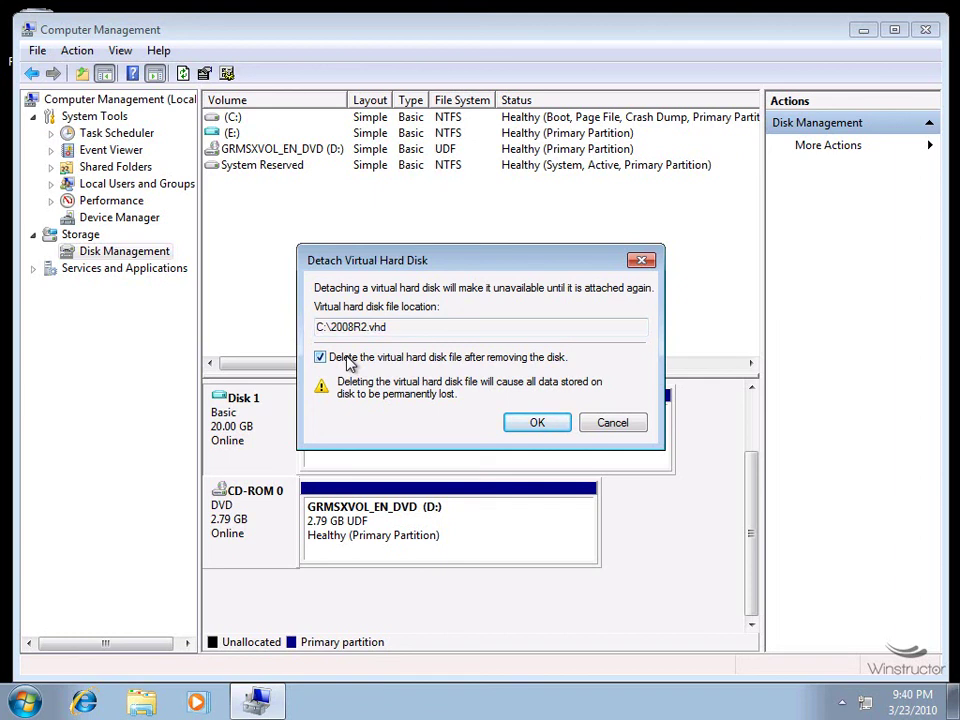
left_click(392, 362)
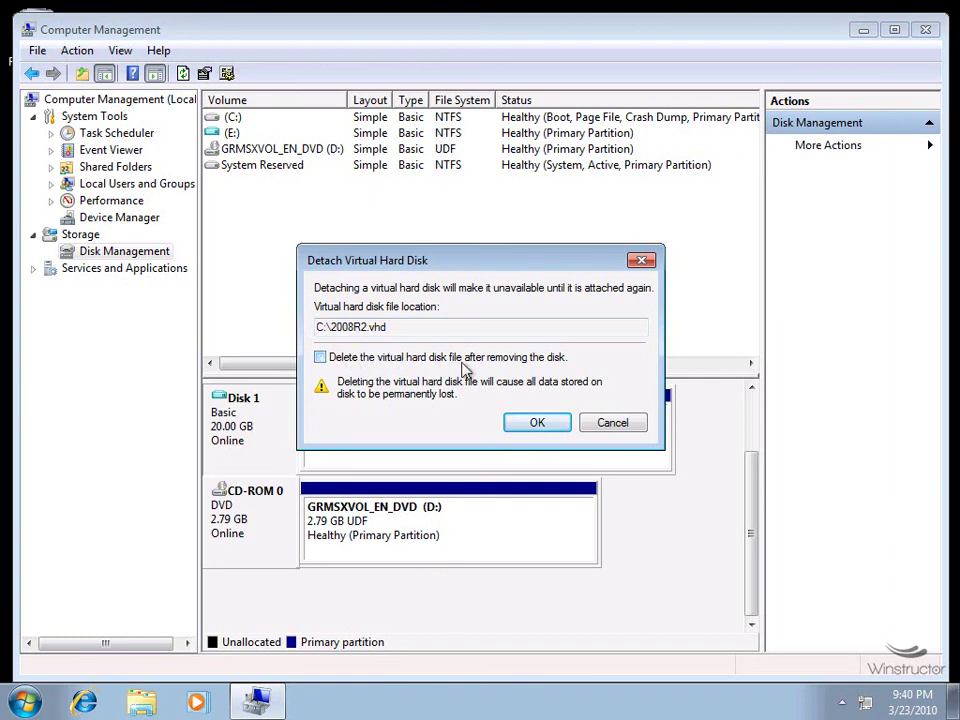
left_click(527, 426)
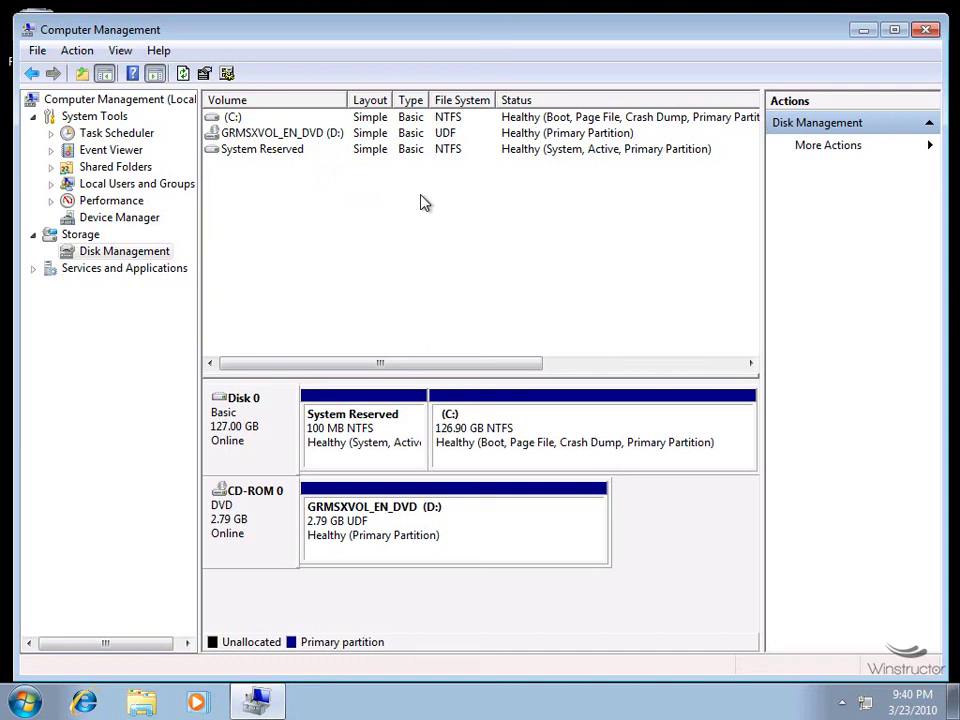
Open a cmd command prompt with administrator rights
left_click(28, 704)
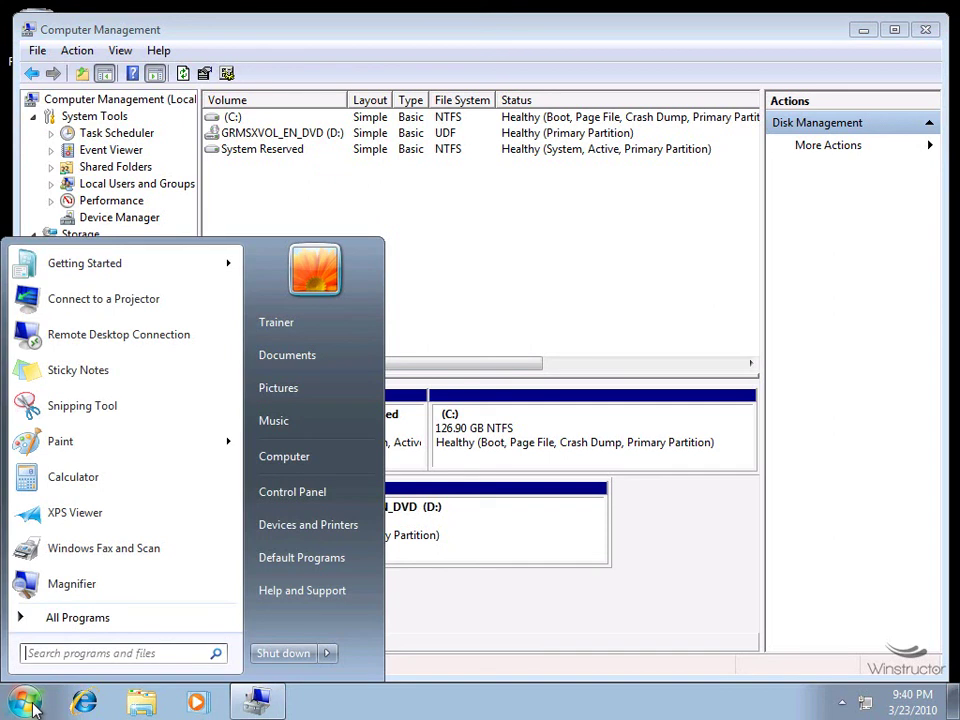
type("cmd")
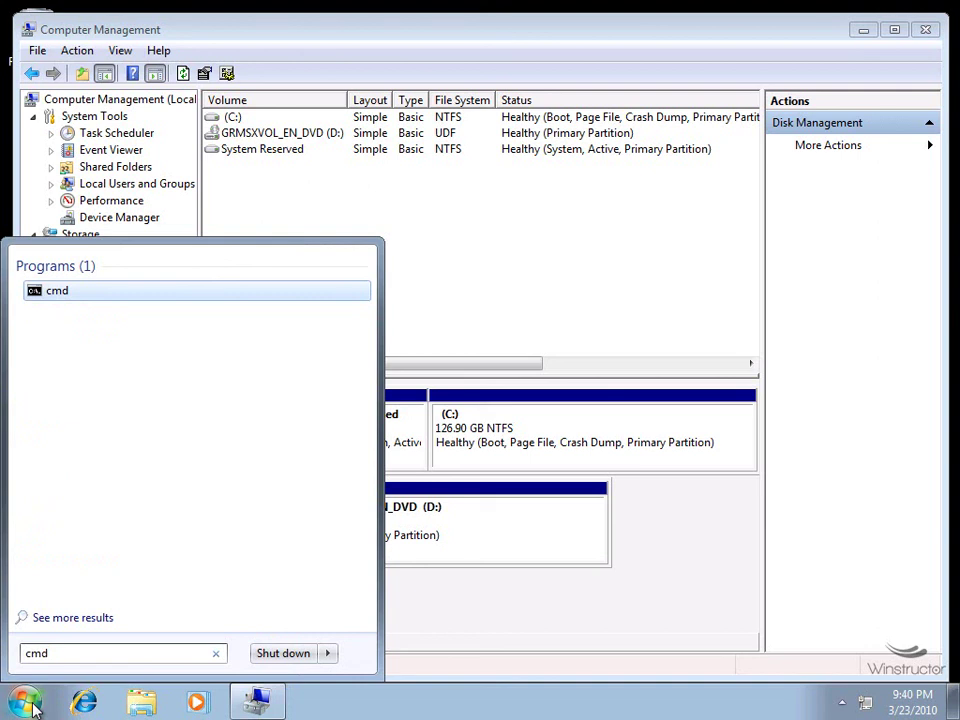
key("ctrl+shift+Return")
left_click(286, 484)
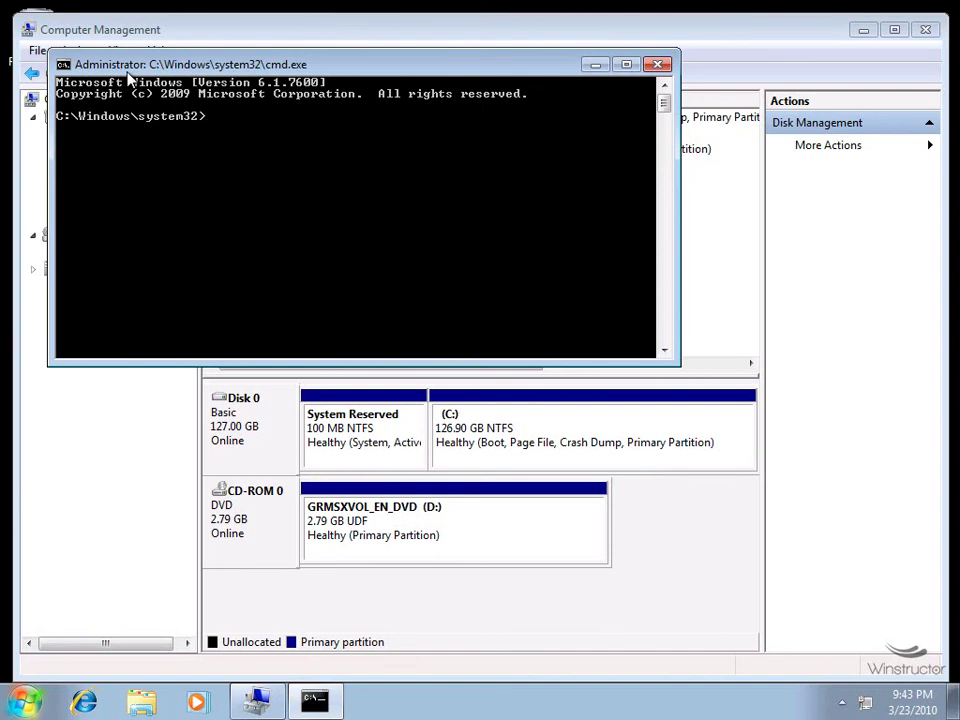
List the boot configuration with bcdedit and examine the Windows Server 2008 R2 and Windows 7 boot loader entries
type("bcdedit")
key("Return")
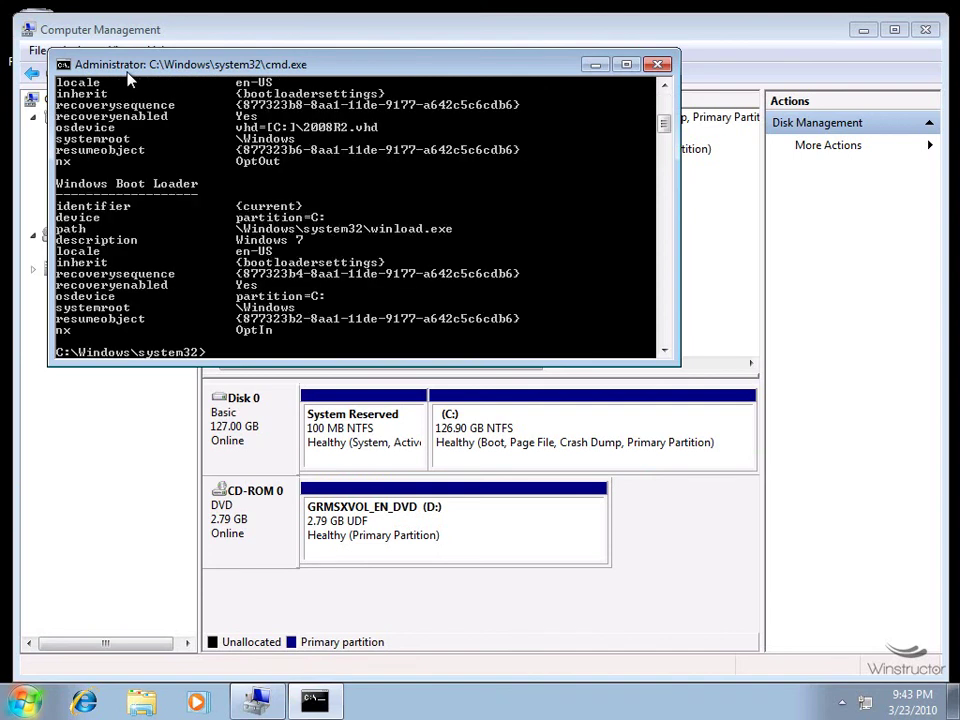
scroll(203, 192, "up", 2)
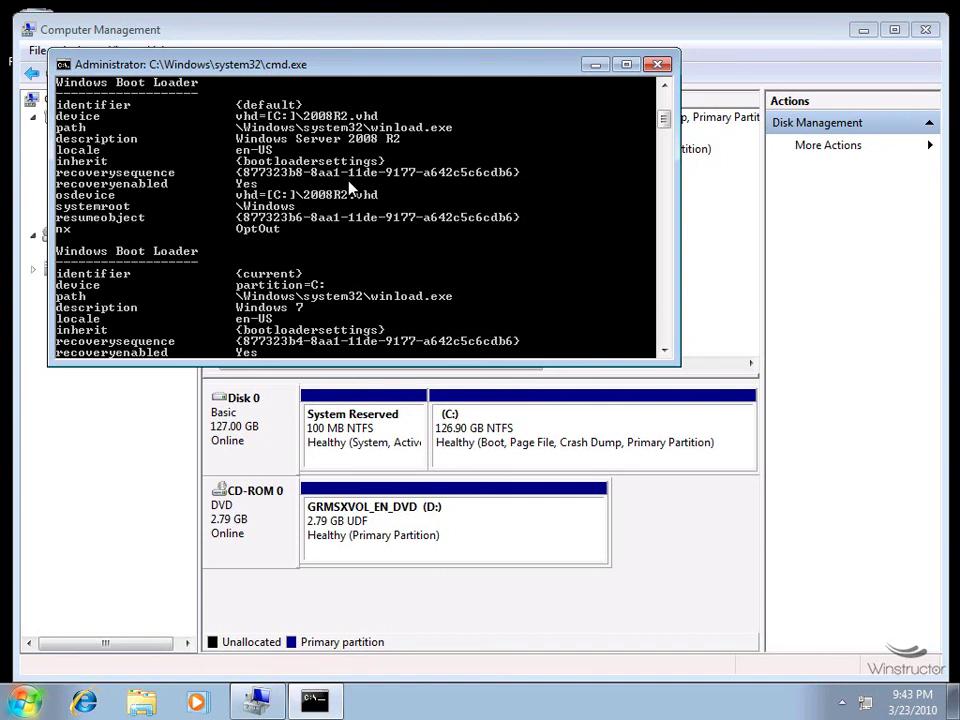
scroll(350, 188, "down", 2)
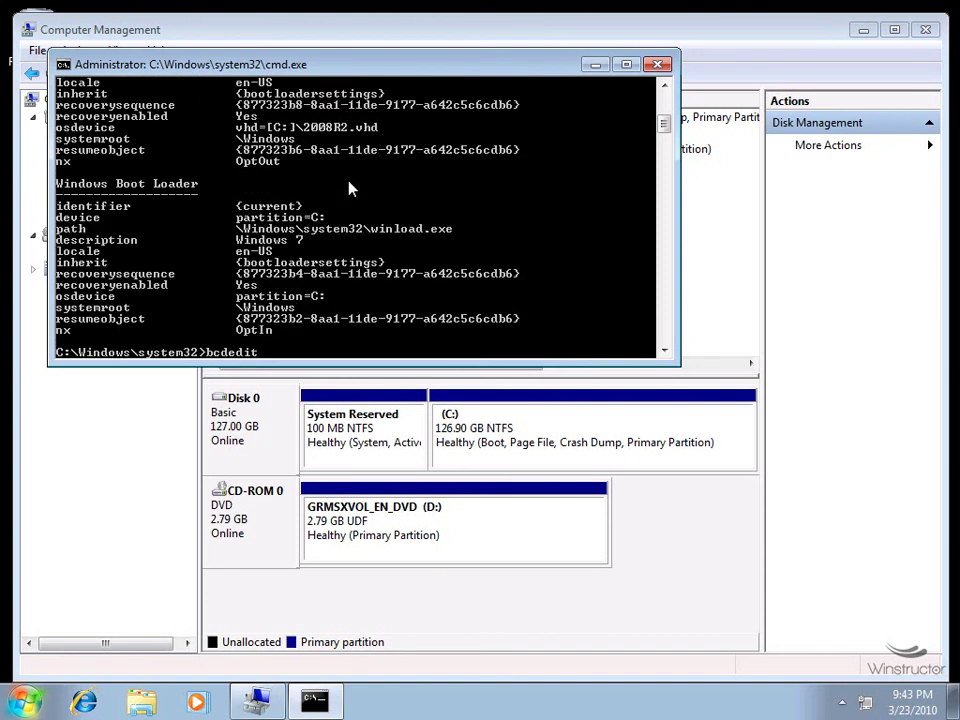
Delete the Windows Server 2008 R2 boot loader entry with bcdedit /delete {default}
type("/delete")
scroll(357, 250, "up", 1)
scroll(357, 250, "up", 2)
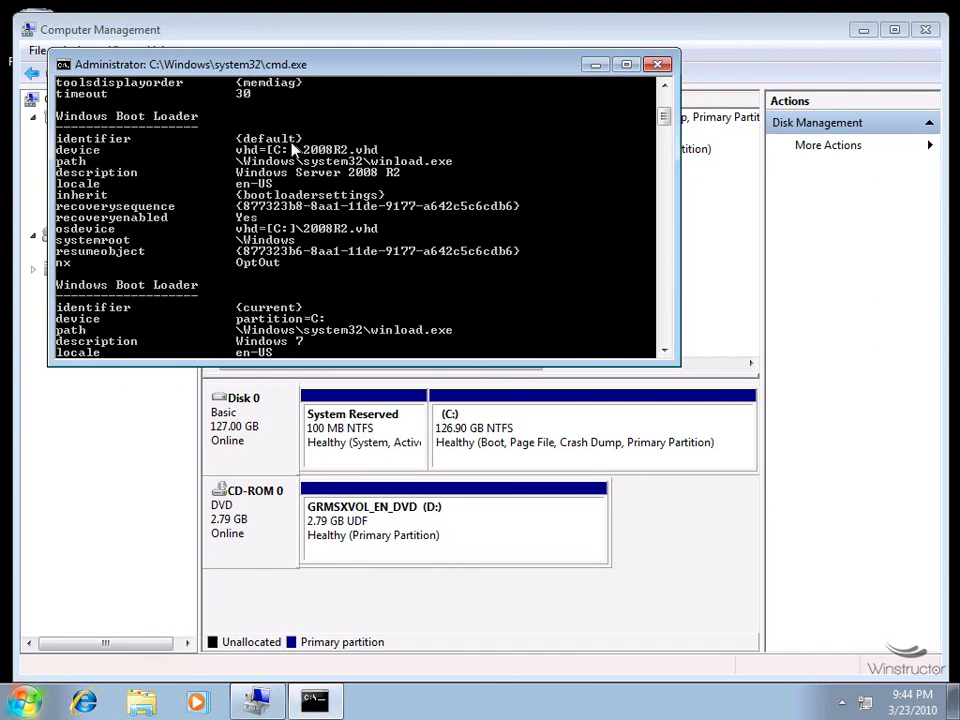
scroll(396, 189, "down", 1)
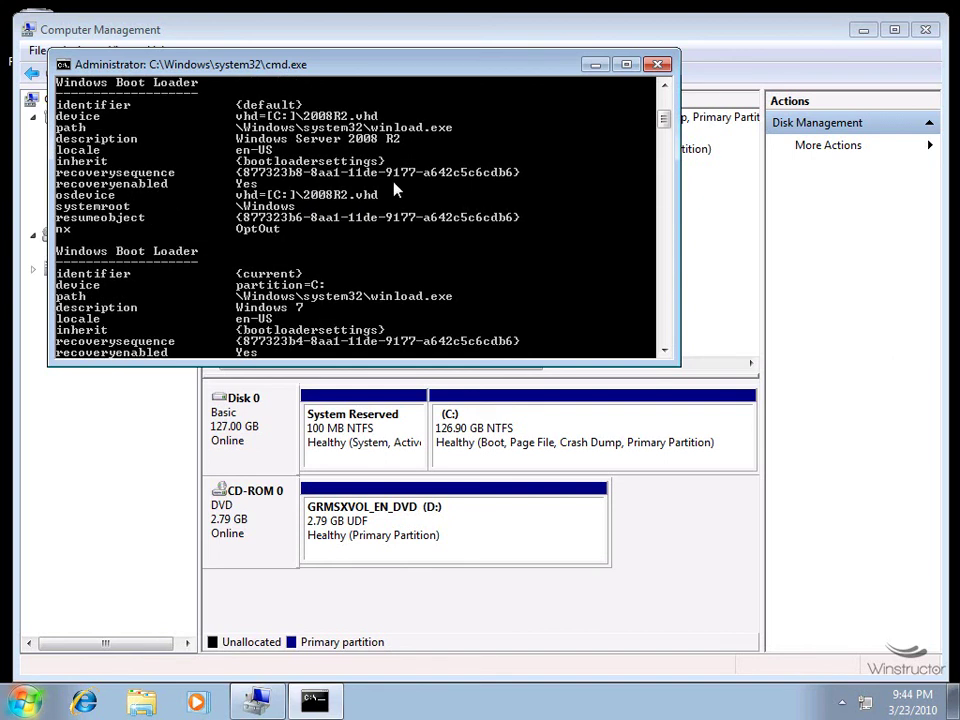
type("bcdedit /delete")
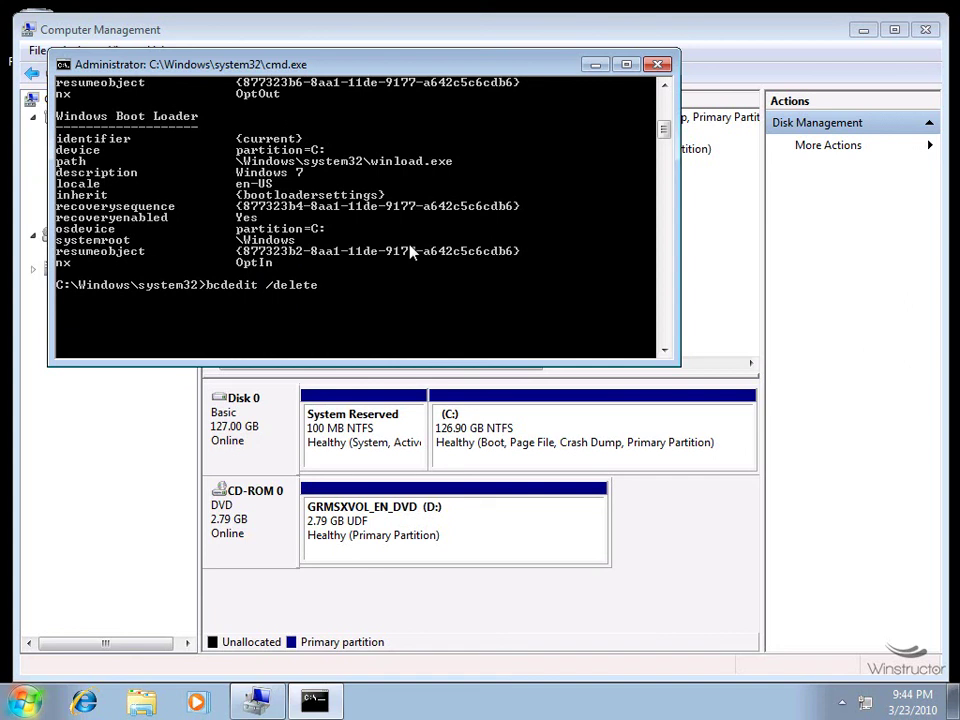
type("{default}")
key("Return")
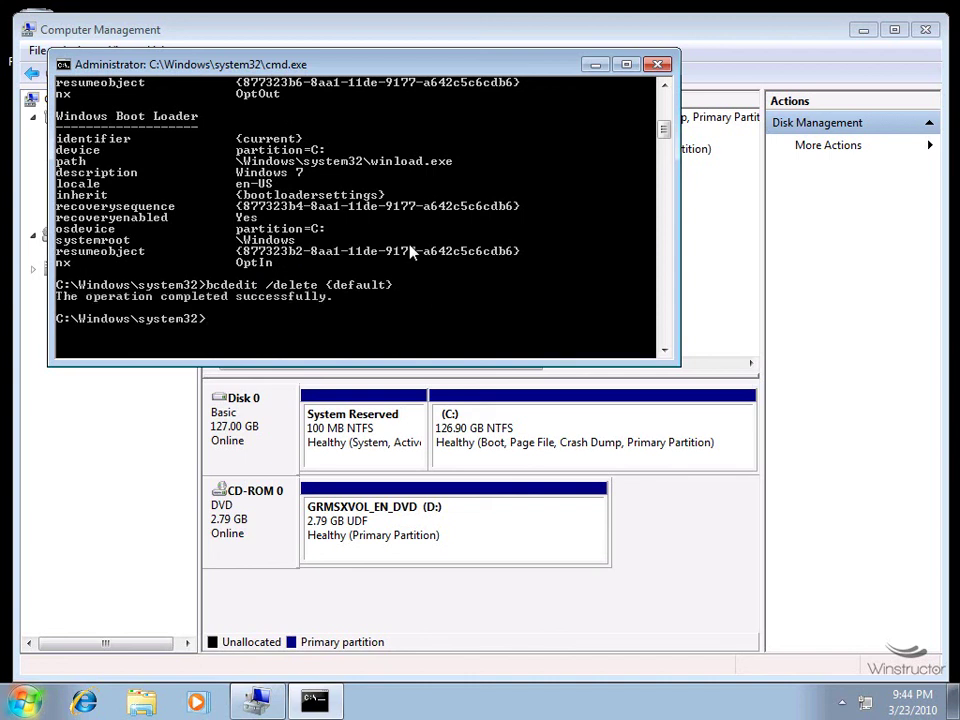
Reuse the previous command without its delete option and identifier to list the remaining boot entries with bcdedit
key("Up")
key("BackSpace")
key("BackSpace")
key("BackSpace")
key("BackSpace")
key("BackSpace")
key("BackSpace")
key("BackSpace")
key("BackSpace")
key("BackSpace")
key("BackSpace")
key("BackSpace")
key("BackSpace")
key("BackSpace")
key("BackSpace")
key("BackSpace")
key("BackSpace")
key("BackSpace")
key("BackSpace")
key("Return")
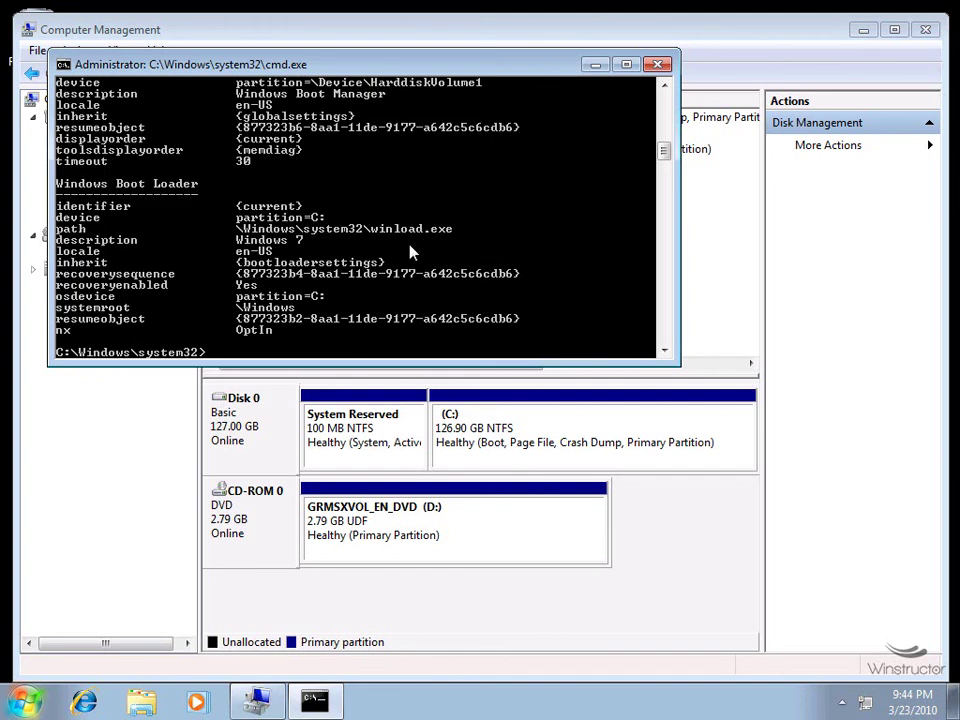
Clear the console with cls, rerun bcdedit, and review the Windows Boot Manager and Windows Boot Loader sections from the beginning
type("cls")
key("Return")
type("bcdedit")
key("Return")
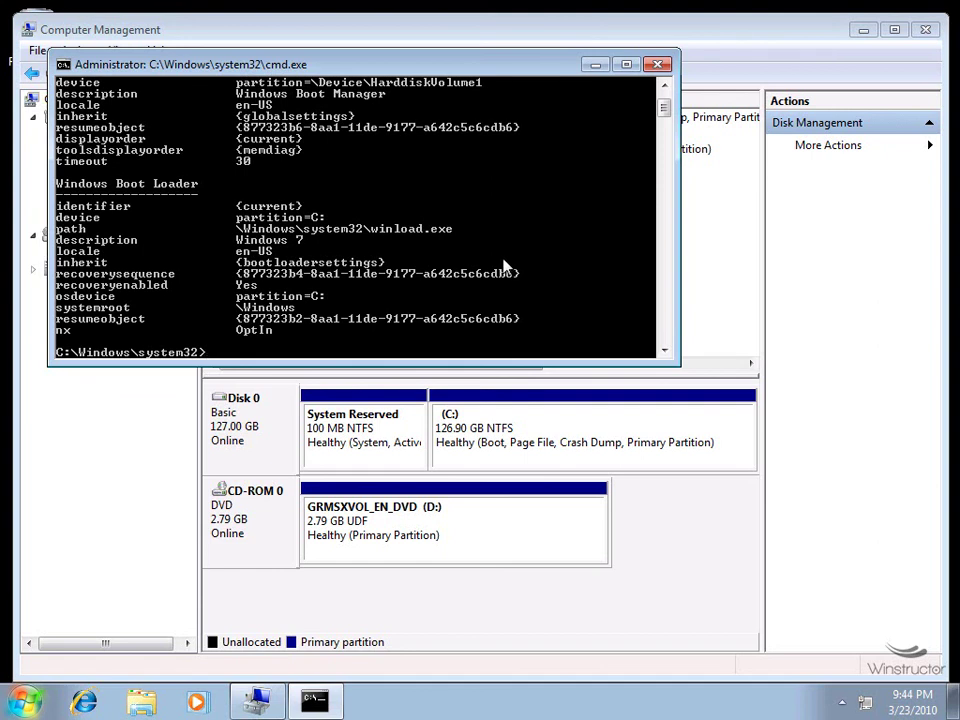
scroll(504, 265, "up", 2)
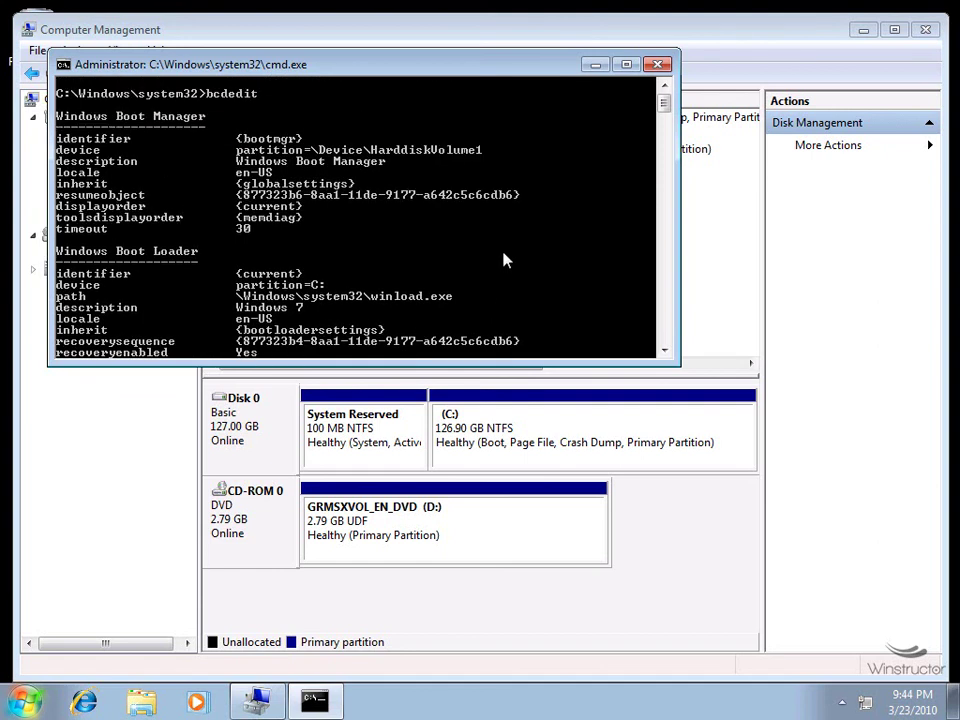